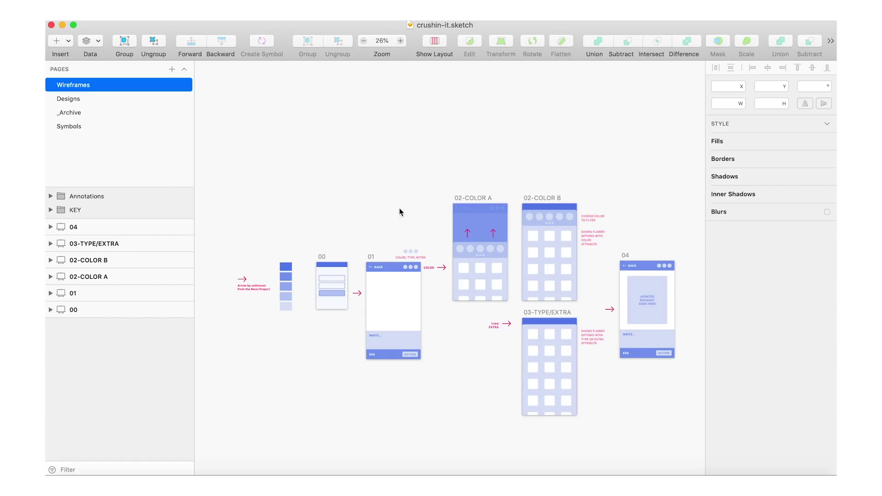
Step: Zoom in on the KEY group and briefly select it to check its contents
scroll(253, 298, "up", 5)
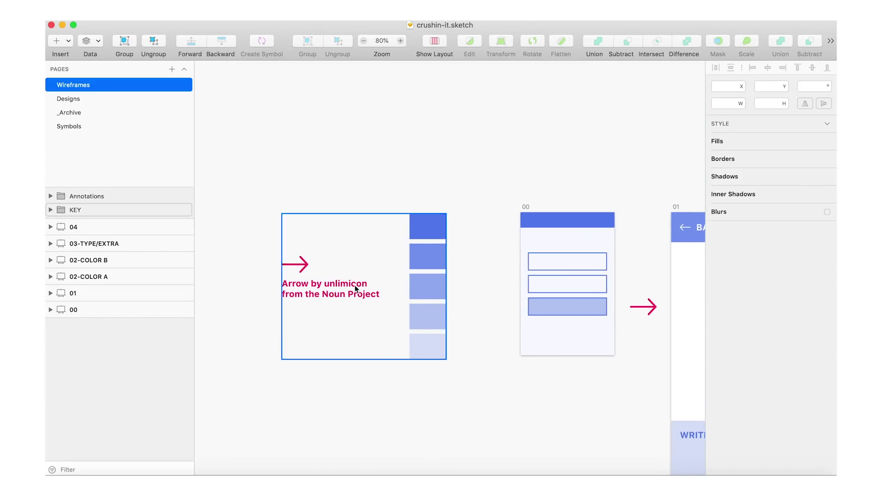
left_click(362, 257)
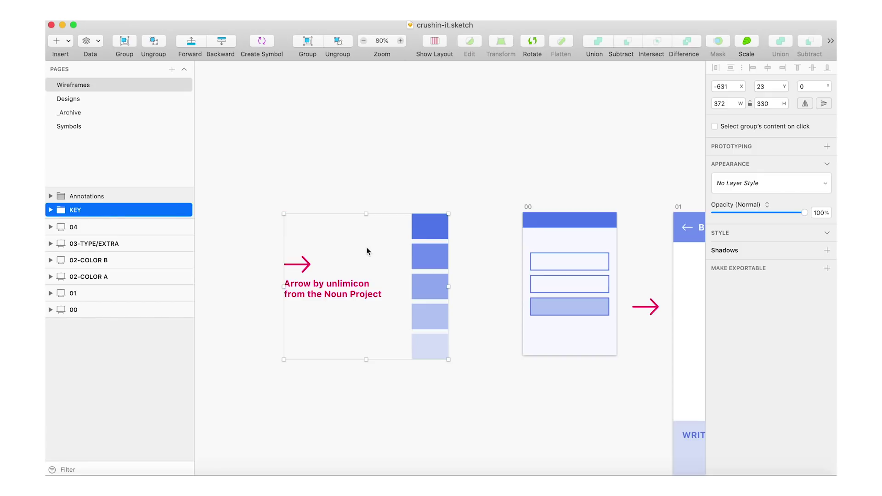
left_click(432, 204)
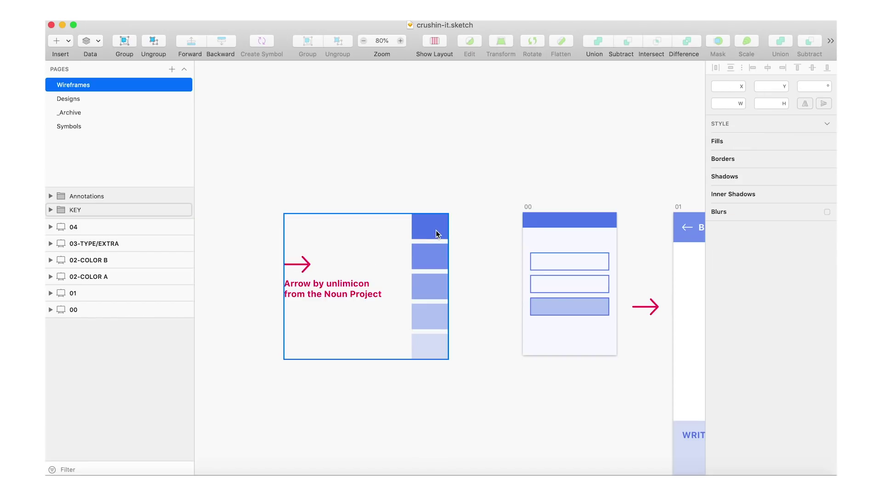
scroll(467, 238, "down", 5)
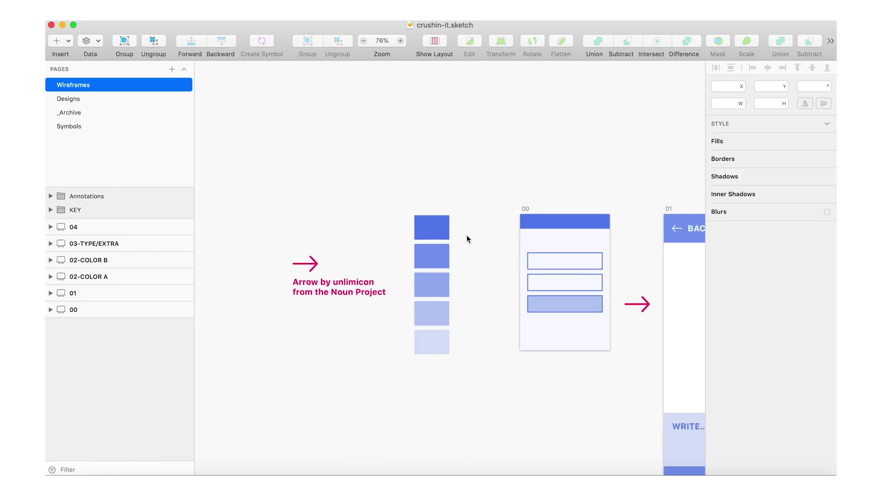
scroll(467, 239, "right", 5)
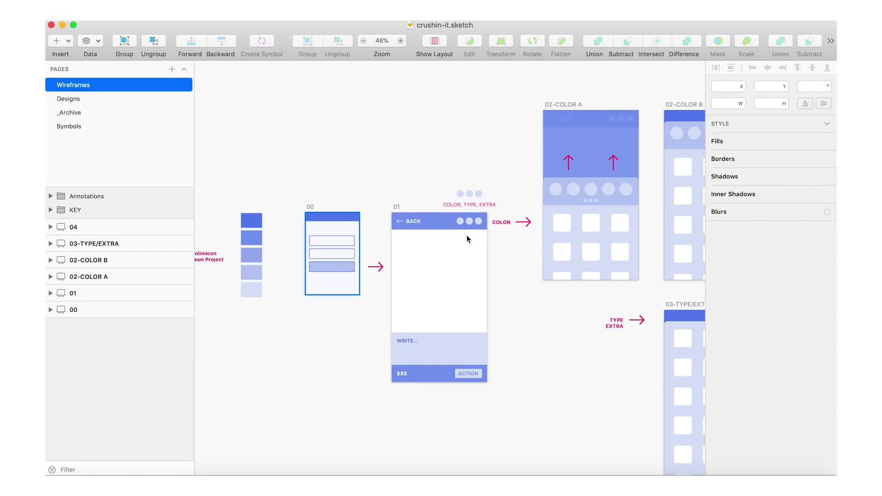
scroll(467, 235, "up", 5)
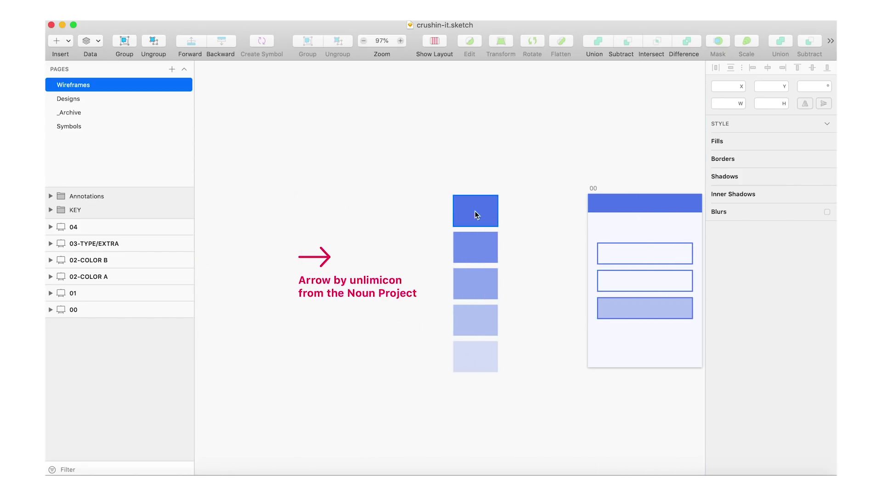
Step: Select the five graded blue swatches inside the key to inspect them
double_click(478, 204)
left_click(492, 239, "shift")
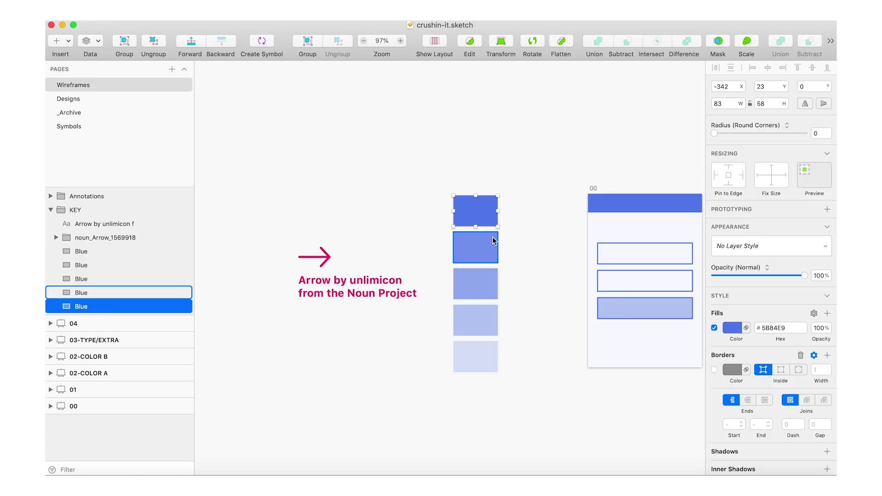
left_click(488, 279, "shift")
left_click(481, 327, "shift")
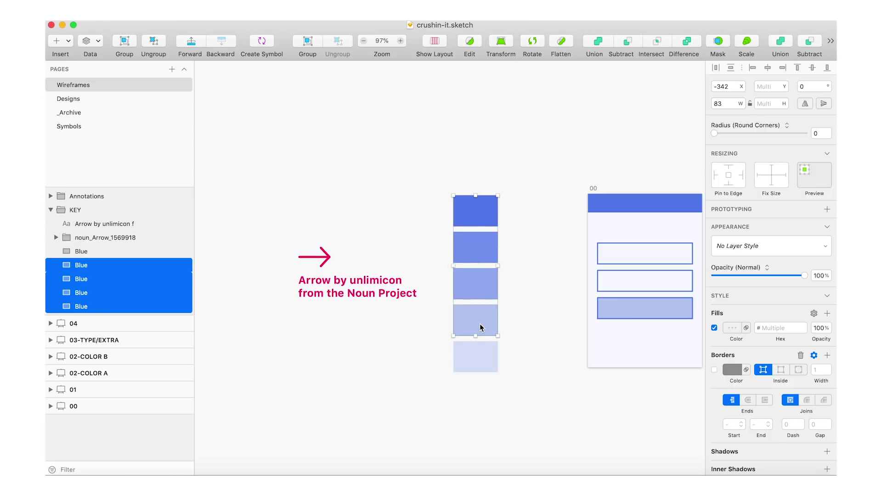
left_click(483, 358, "shift")
left_click(522, 223)
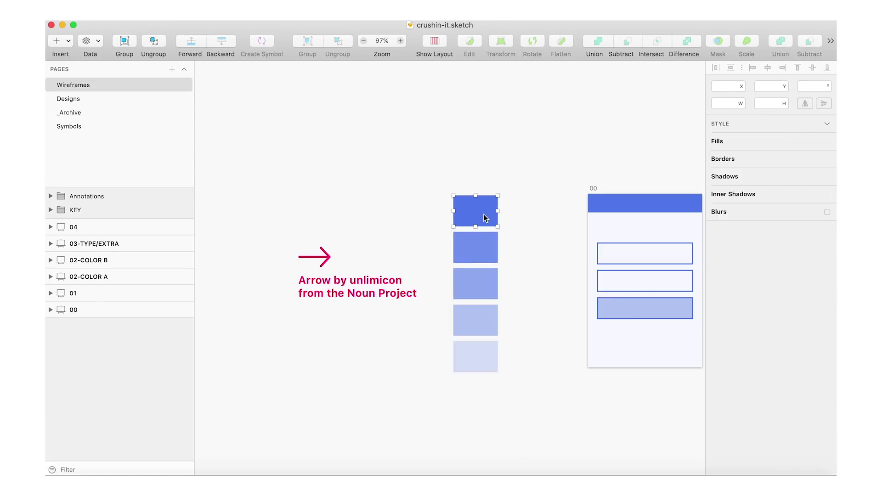
double_click(485, 217)
left_click(482, 248, "shift")
left_click(482, 282, "shift")
left_click(483, 316, "shift")
left_click(478, 354, "shift")
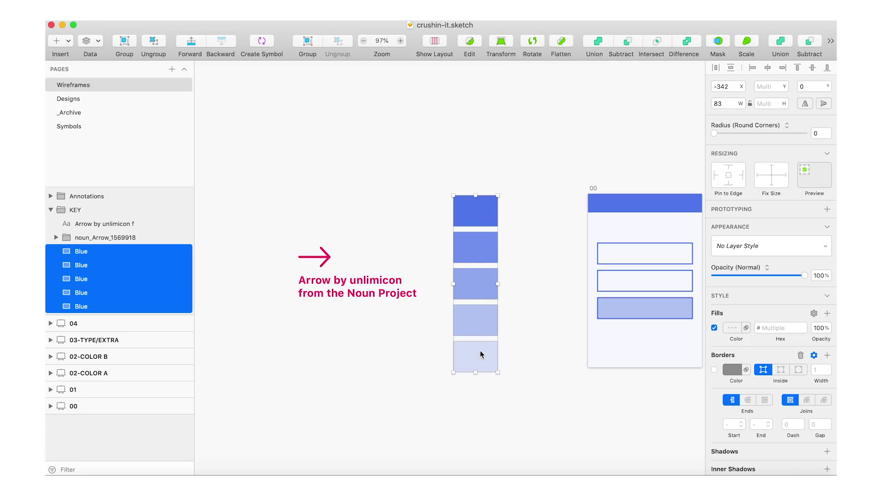
Step: Move the whole KEY group slightly left, away from screen 00
scroll(562, 354, "right", 8)
scroll(561, 353, "right", 8)
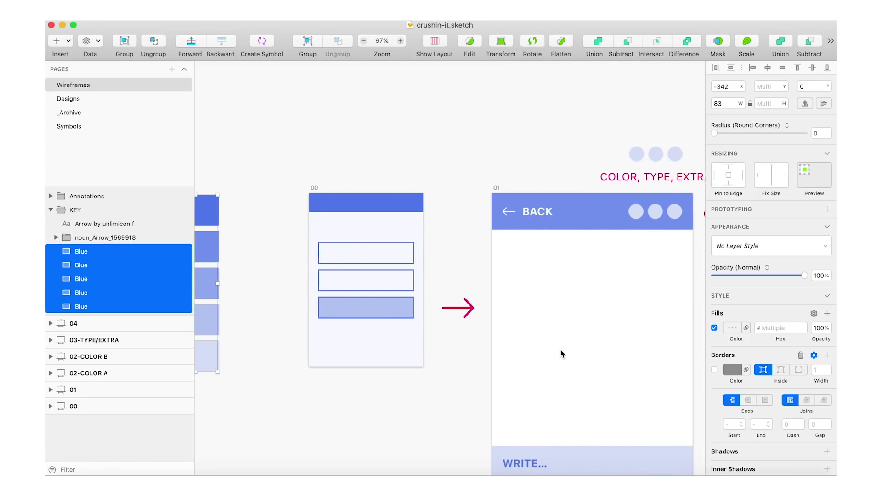
scroll(561, 354, "down", 2)
scroll(561, 354, "left", 15)
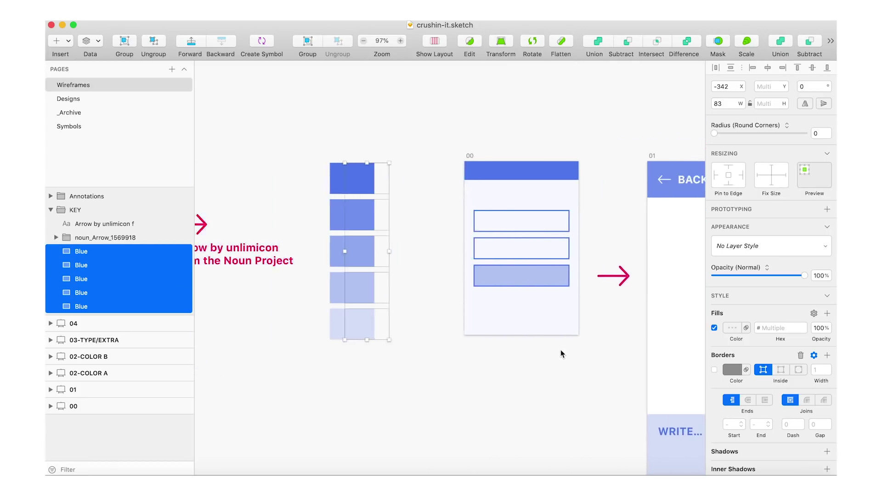
left_click(365, 205)
left_click_drag(454, 215, 364, 210)
scroll(363, 207, "left", 5)
Step: Duplicate the top blue swatch off to its right and check the copy's fill colour
left_click(362, 210)
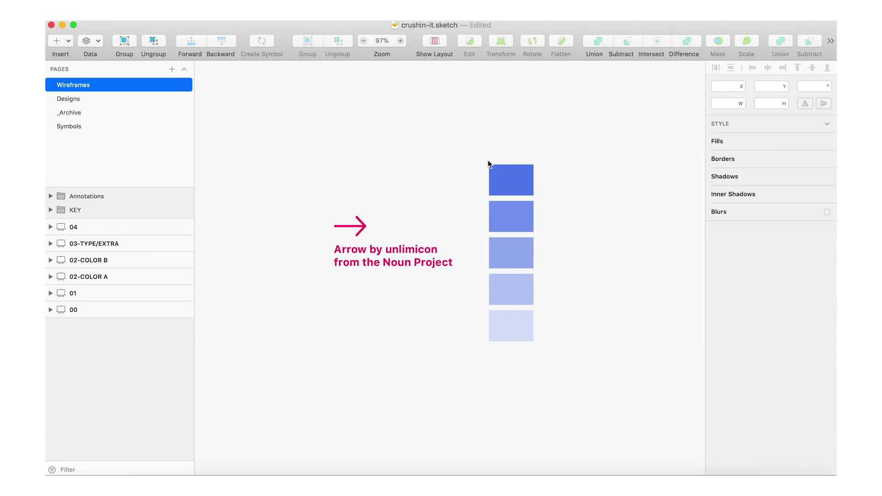
double_click(508, 172)
left_click_drag(527, 188, 608, 177)
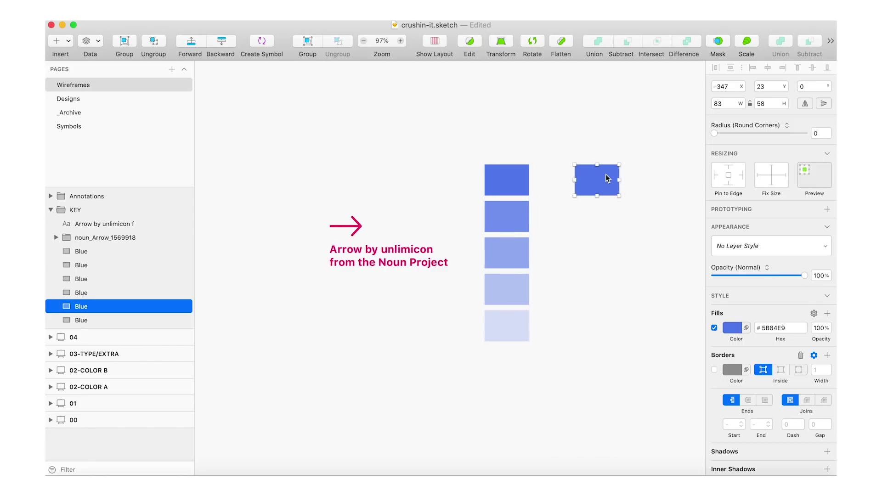
scroll(665, 216, "right", 2)
left_click(734, 330)
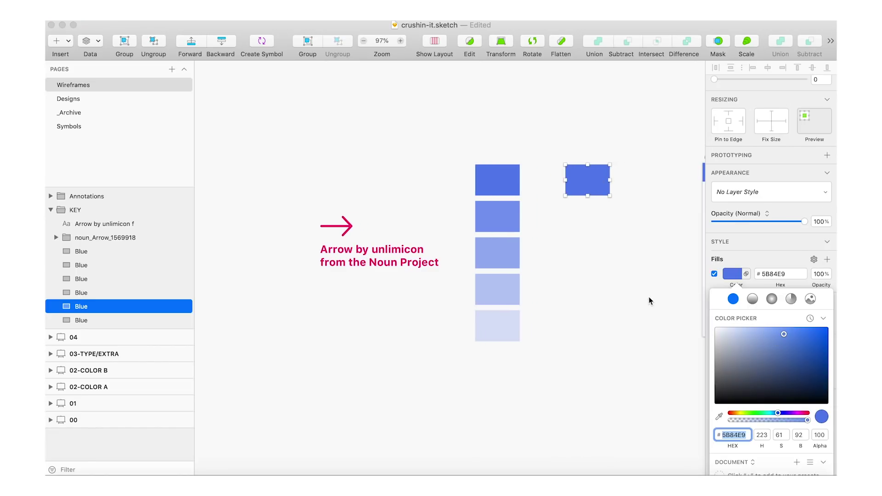
left_click(594, 299)
Step: Duplicate the copy downward into a column of 5B84E9 rectangles spaced 10 apart
left_click_drag(594, 187, 591, 221)
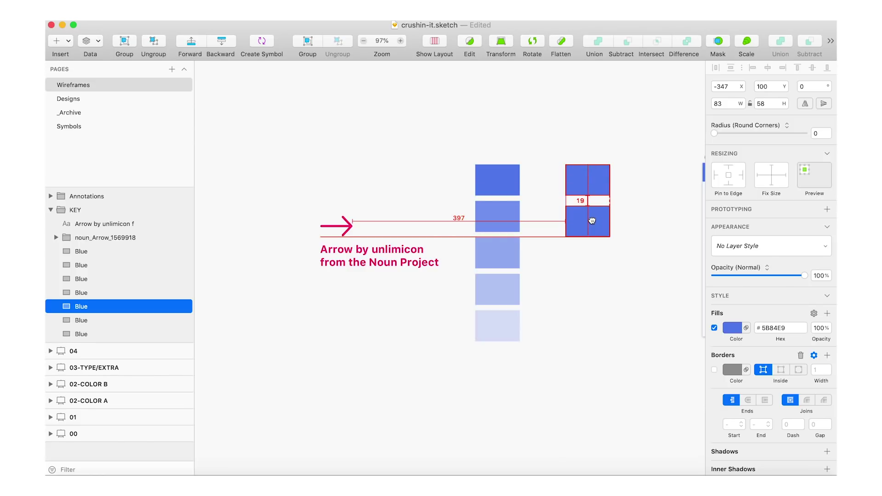
left_click_drag(592, 221, 592, 328)
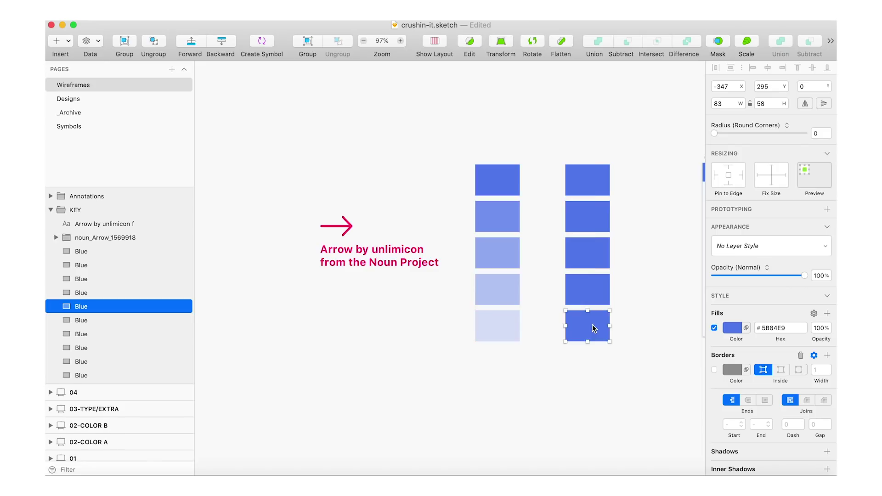
left_click(621, 213)
left_click(608, 194)
left_click(599, 207)
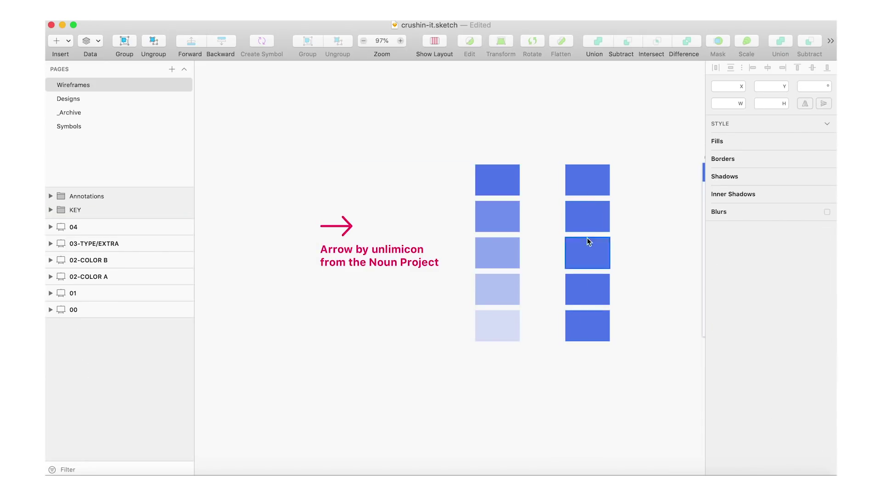
Step: Set the right column's lower four rectangles to 80%, 60%, 40% and 20% opacity
scroll(592, 299, "right", 4)
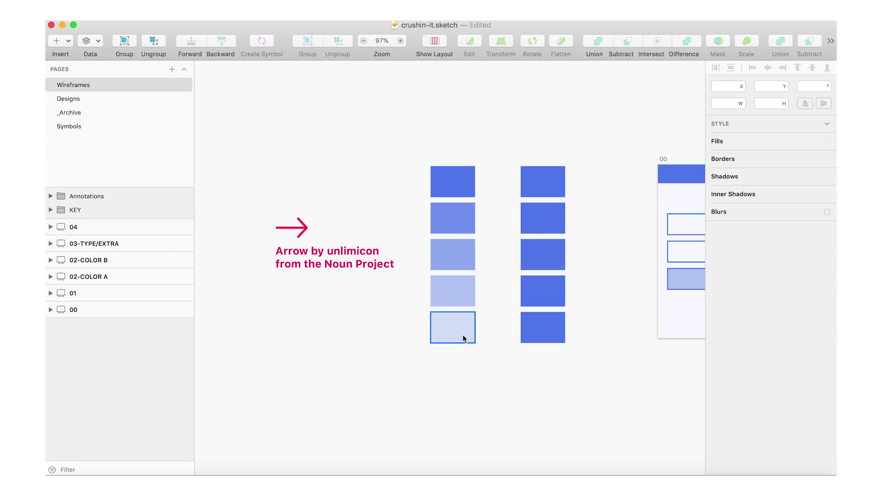
left_click(549, 183)
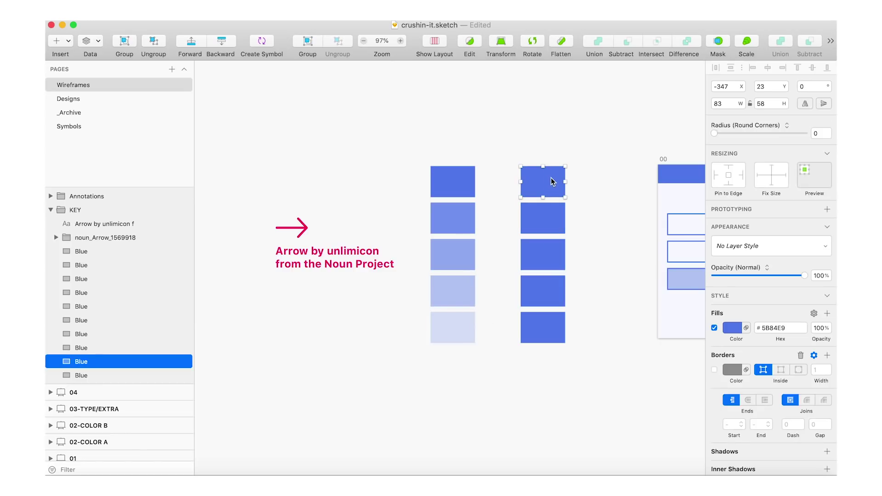
left_click(547, 222)
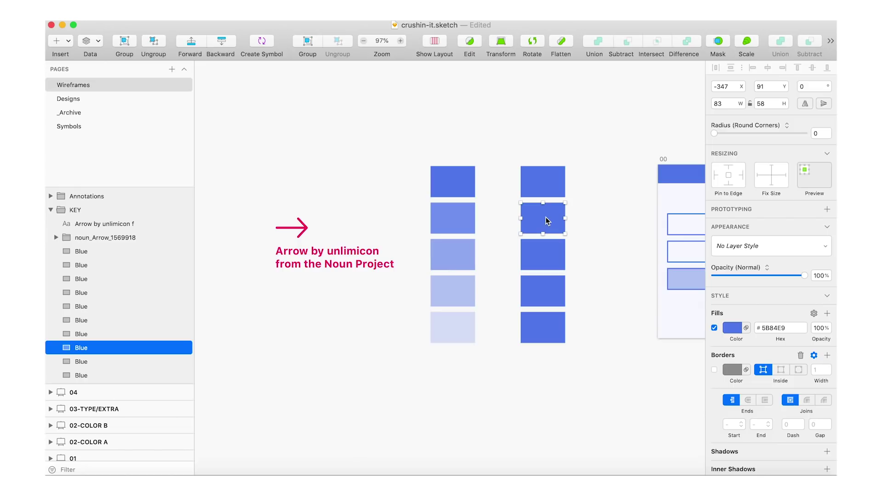
key("8")
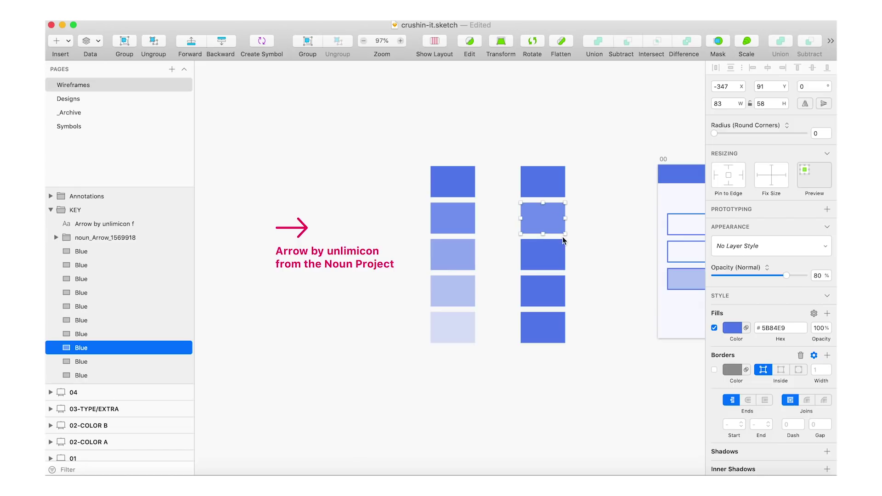
left_click(541, 259)
key("6")
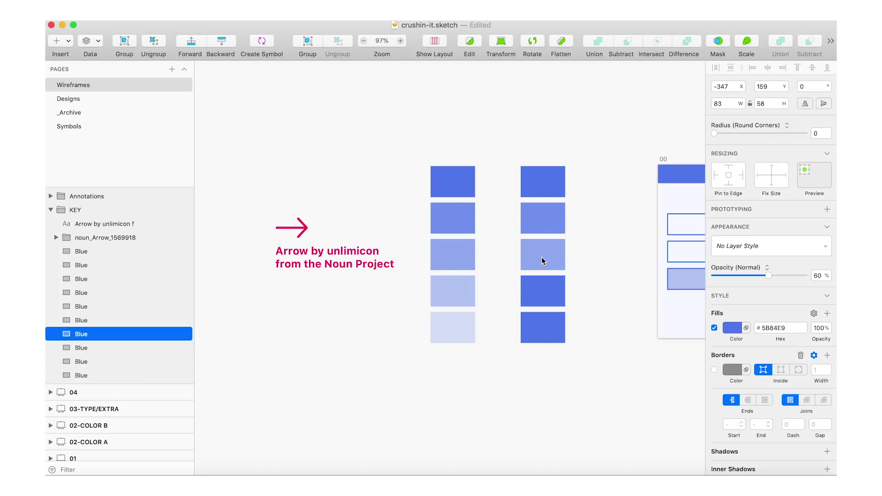
left_click(533, 298)
key("4")
left_click(538, 324)
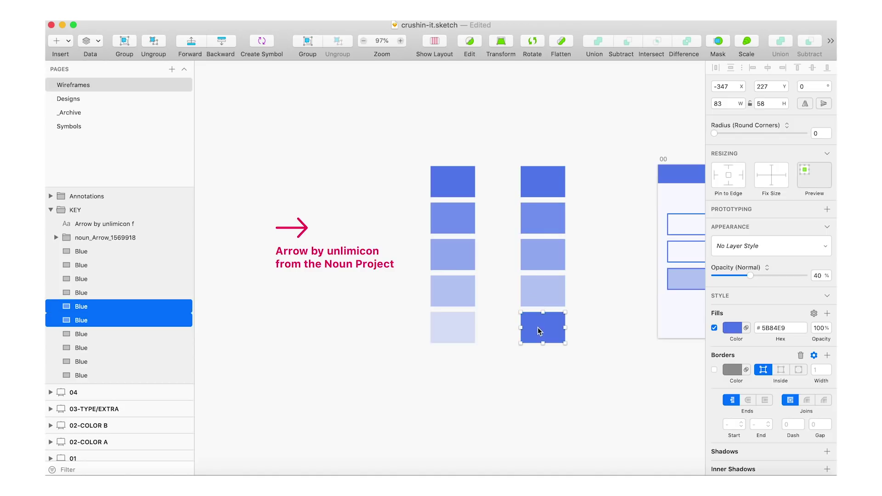
key("2")
left_click(581, 340)
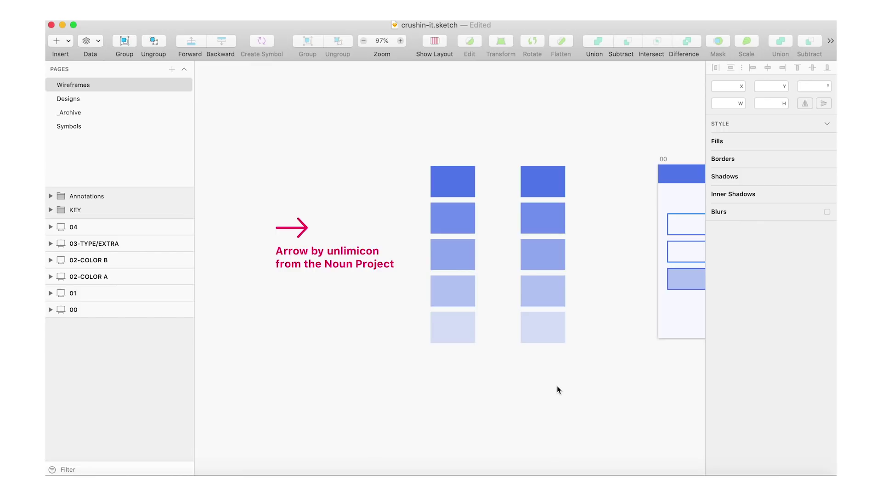
Step: Try moving the bottom rectangle over the fourth, then undo to restore the column
left_click(551, 178)
left_click_drag(540, 327, 556, 197)
left_click(556, 293, "shift")
left_click(602, 243)
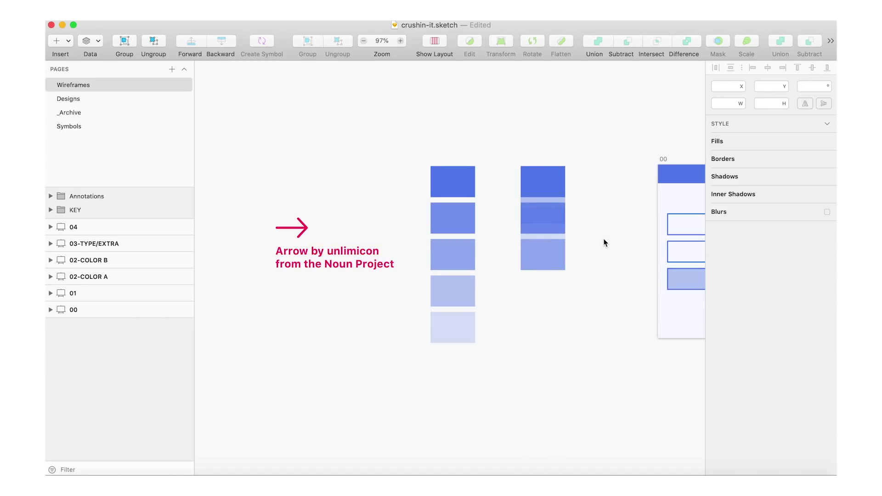
key("super+z")
key("super+z")
key("super+z")
key("super+z")
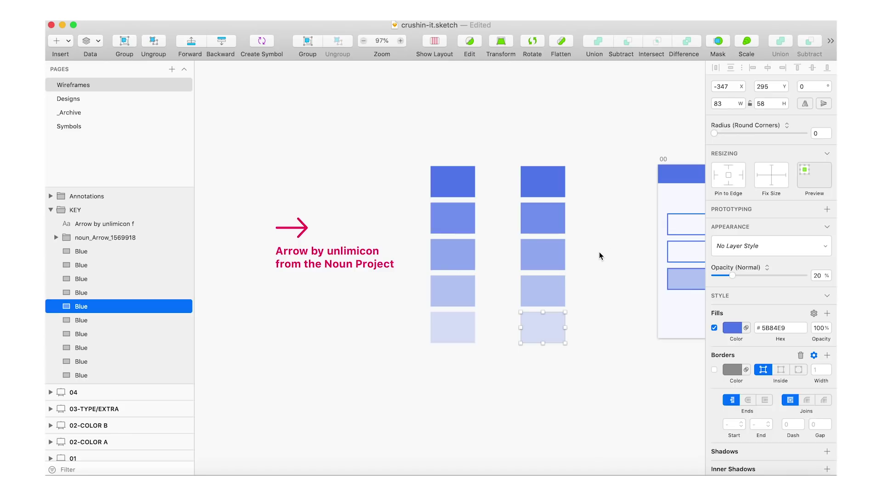
left_click(598, 252)
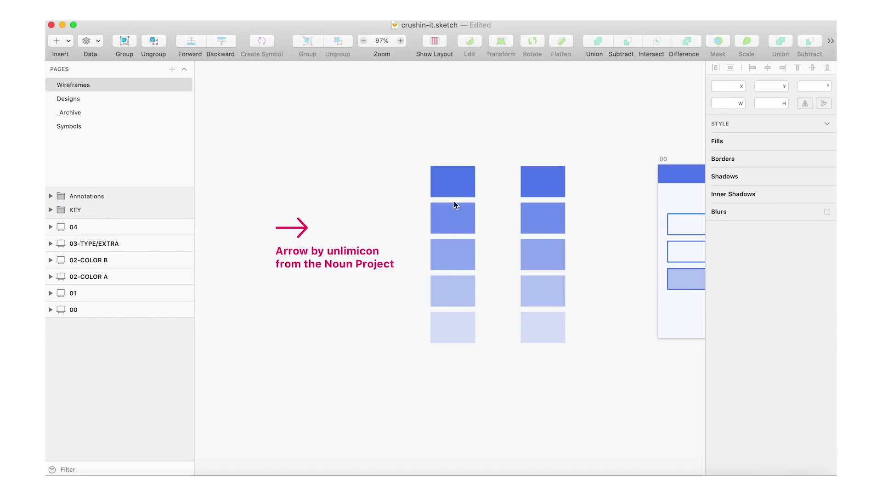
left_click(546, 179)
Step: Shift the right column further right and duplicate its top rectangle to start a middle column
left_click(547, 207, "shift")
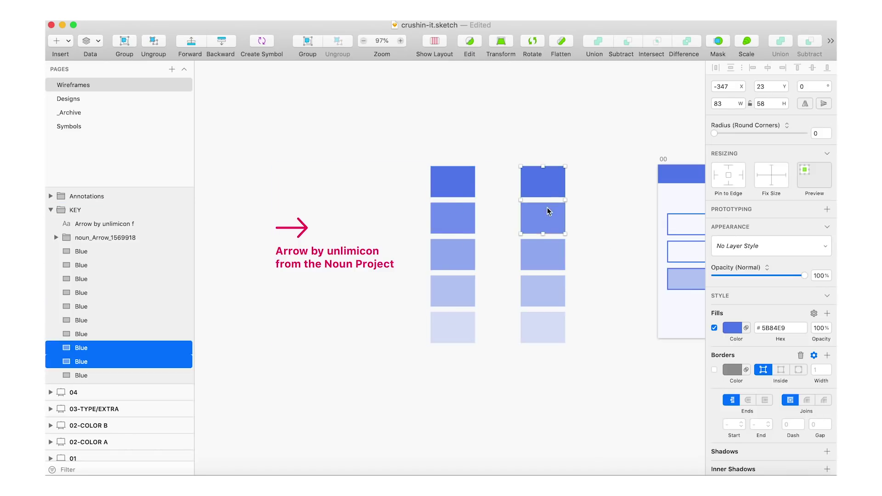
left_click(546, 276, "shift")
left_click_drag(545, 314, 597, 252)
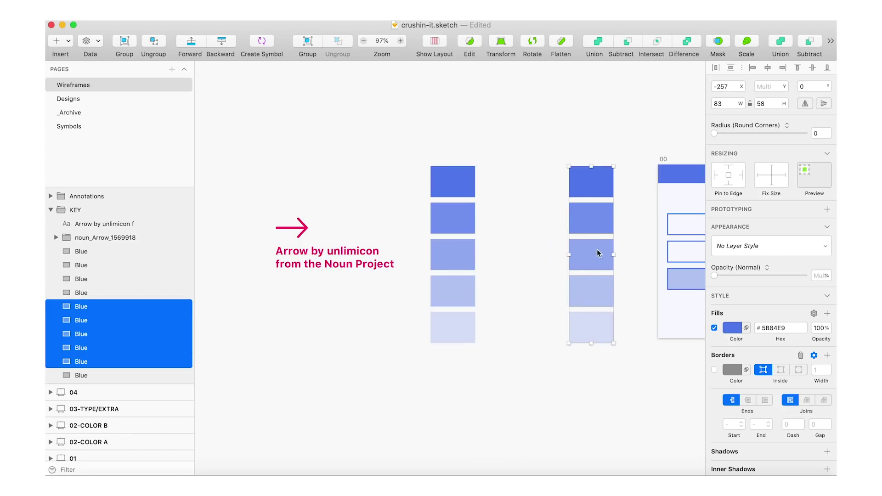
left_click(574, 161)
left_click(591, 174)
left_click_drag(592, 177, 546, 329, "alt")
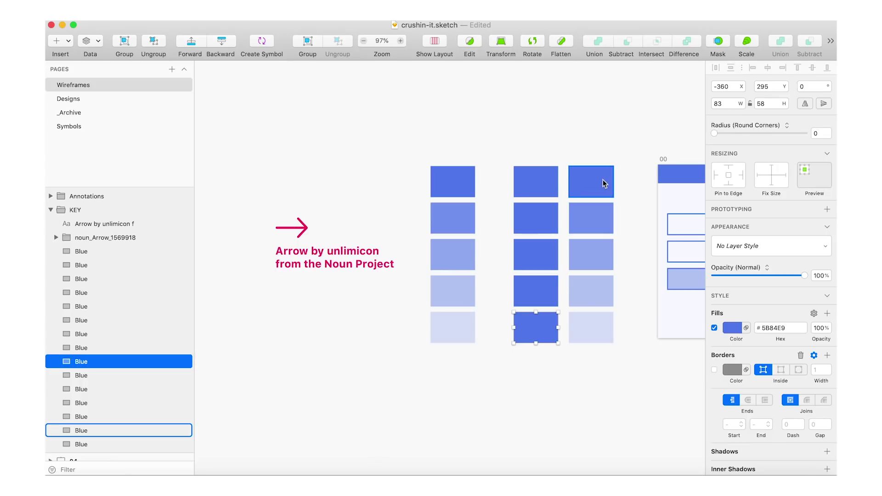
Step: Give the middle column's second rectangle the sampled lighter blue 7B9CED
left_click(549, 218)
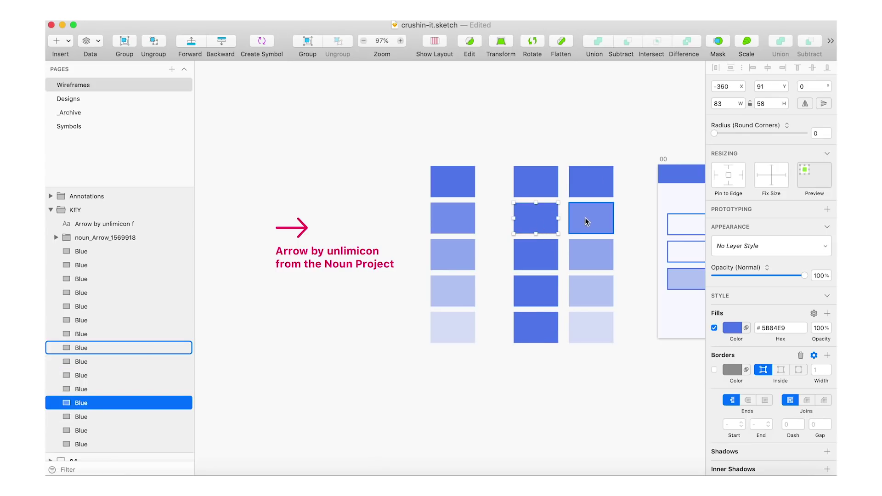
left_click(732, 327)
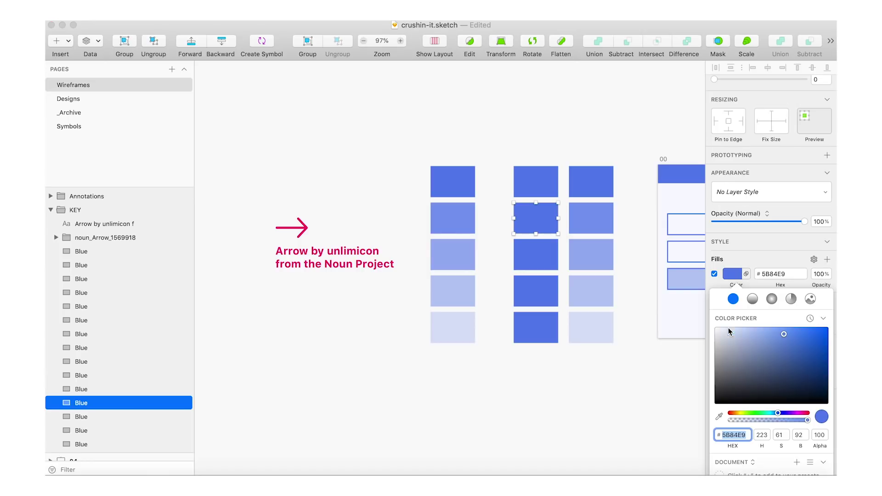
left_click(719, 416)
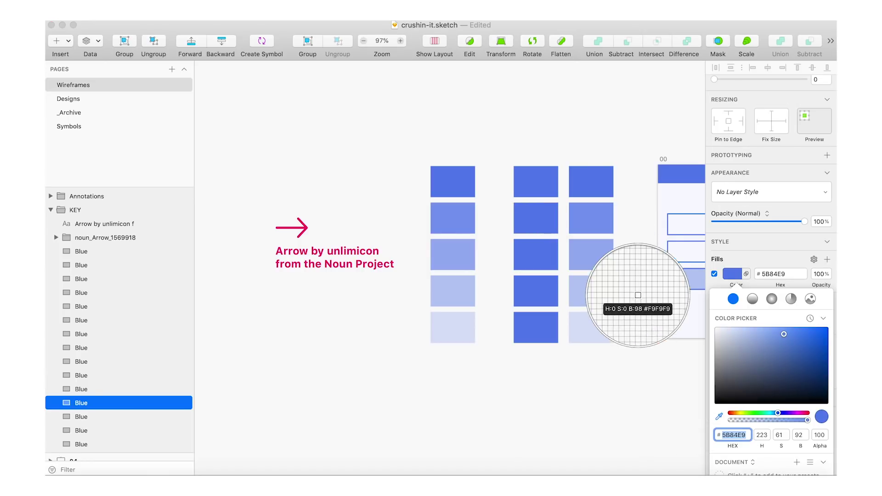
left_click(574, 218)
left_click(646, 247)
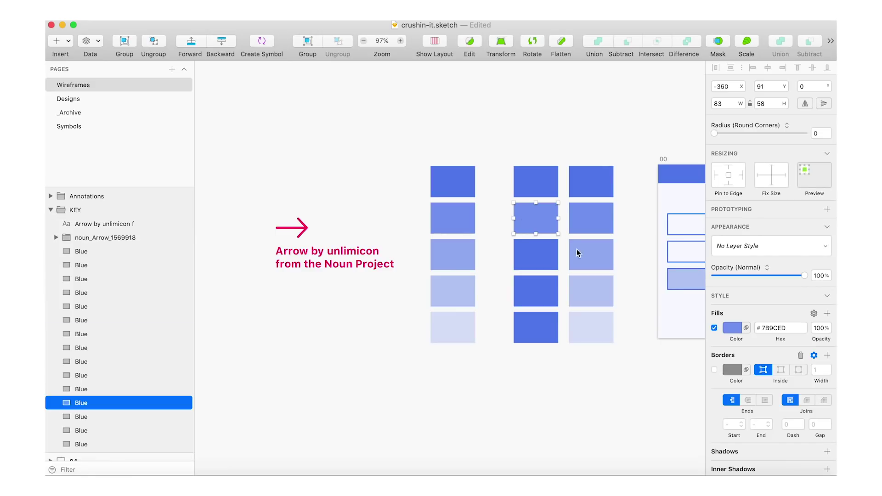
Step: Give the middle column's third rectangle the sampled lighter blue 9AB3F0
left_click(589, 228)
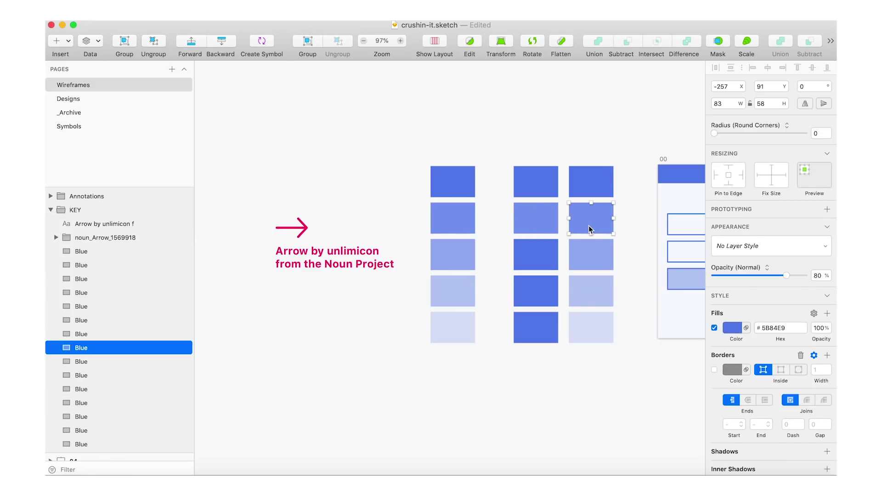
left_click(540, 254)
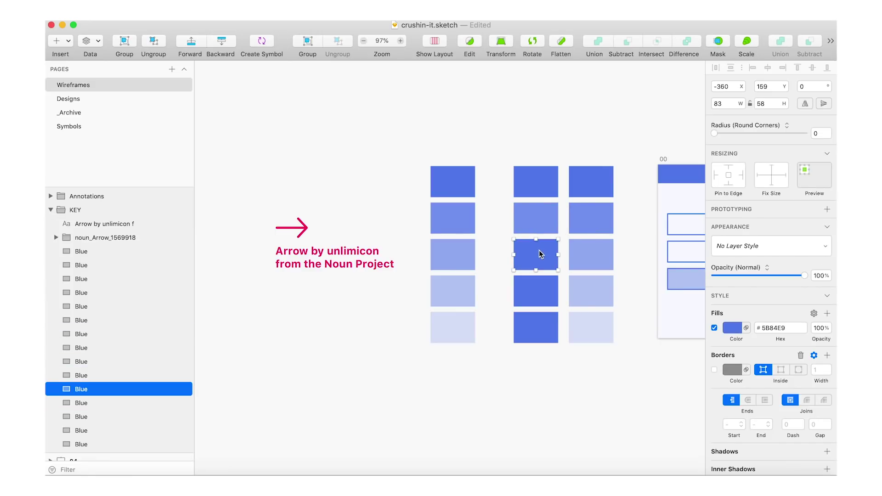
left_click(732, 327)
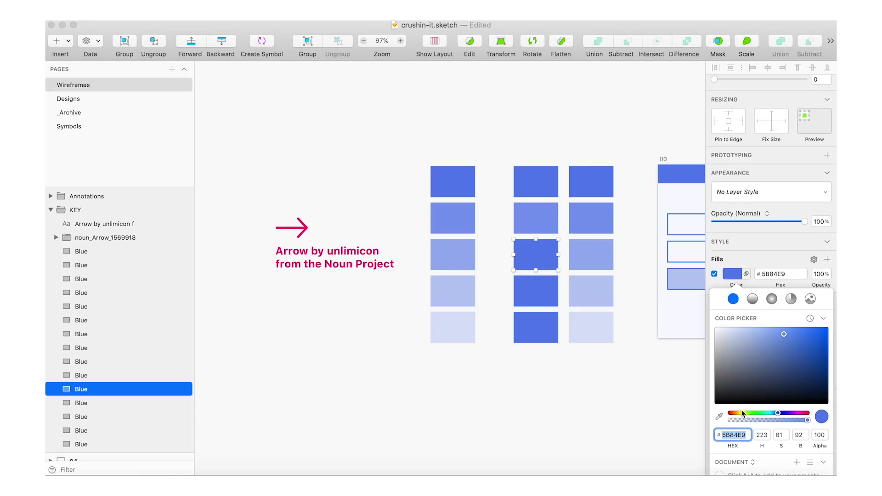
left_click(719, 416)
left_click(575, 256)
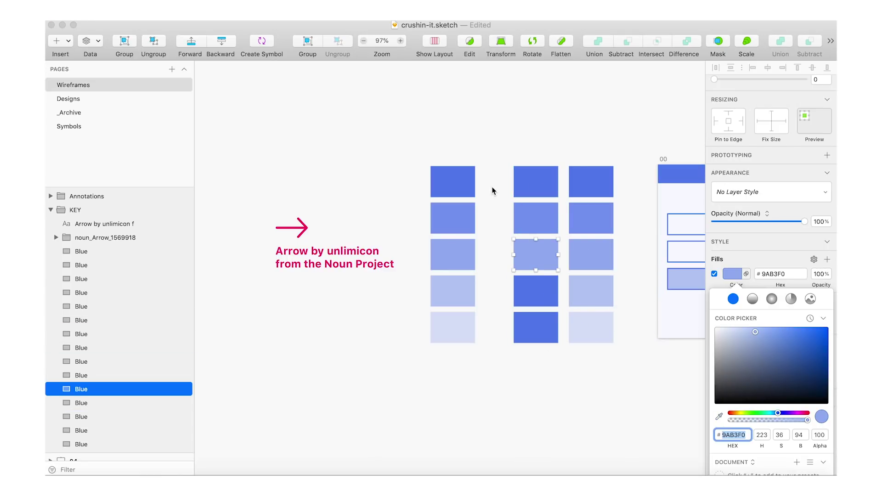
Step: Delete the middle and right columns, keeping only the original five graded swatches
left_click(454, 177)
left_click(449, 213, "shift")
left_click(449, 261, "shift")
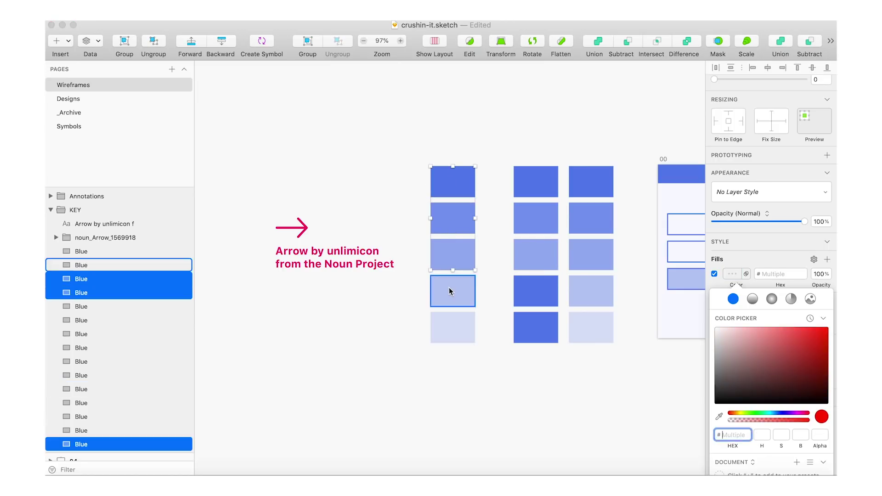
left_click(449, 291, "shift")
left_click(450, 316, "shift")
left_click(543, 189)
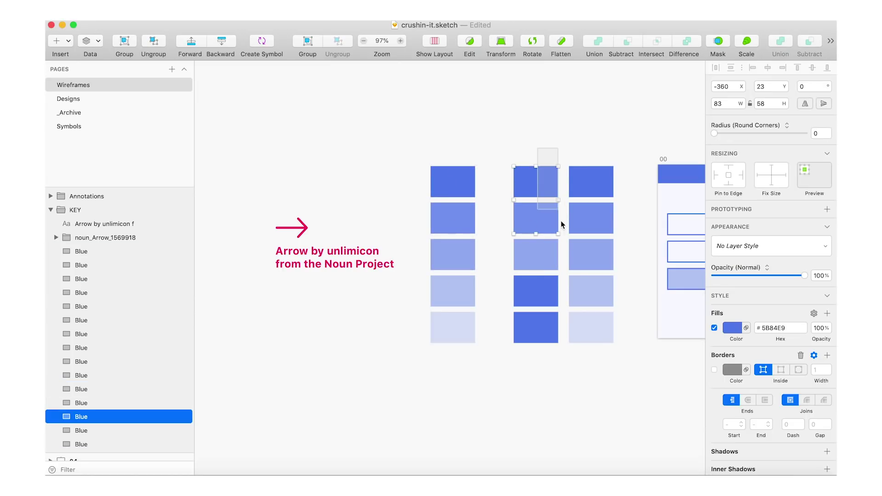
left_click_drag(563, 225, 592, 342)
key("Delete")
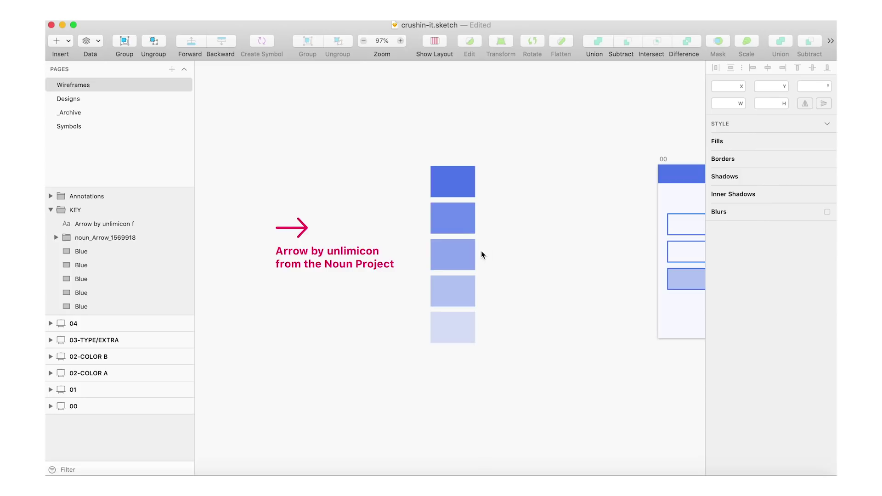
left_click(460, 252)
scroll(423, 188, "down", 3)
scroll(424, 189, "right", 5)
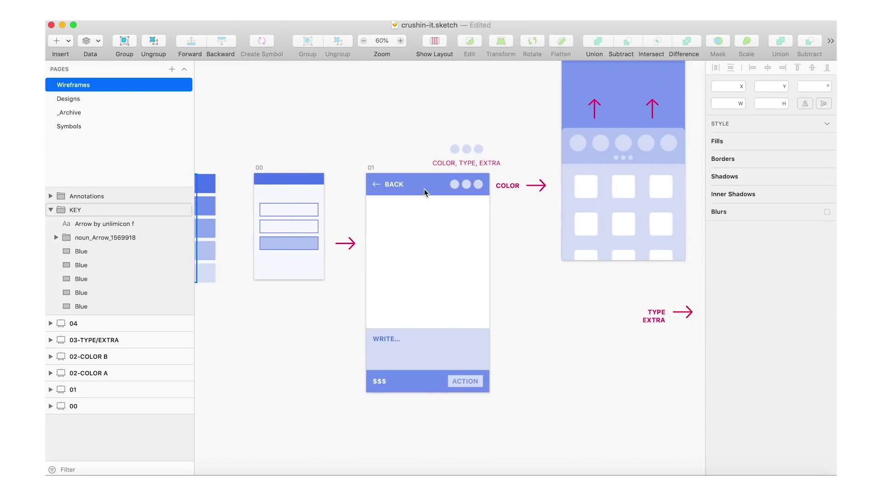
scroll(424, 189, "down", 3)
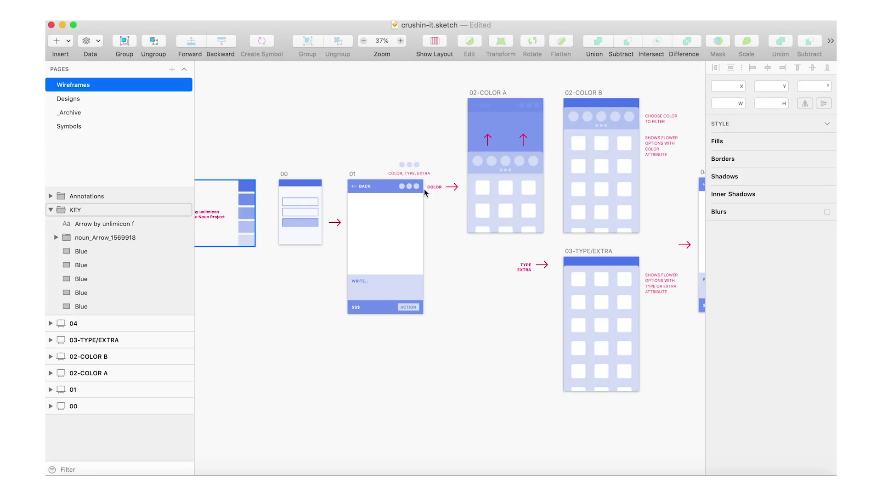
scroll(423, 189, "left", 5)
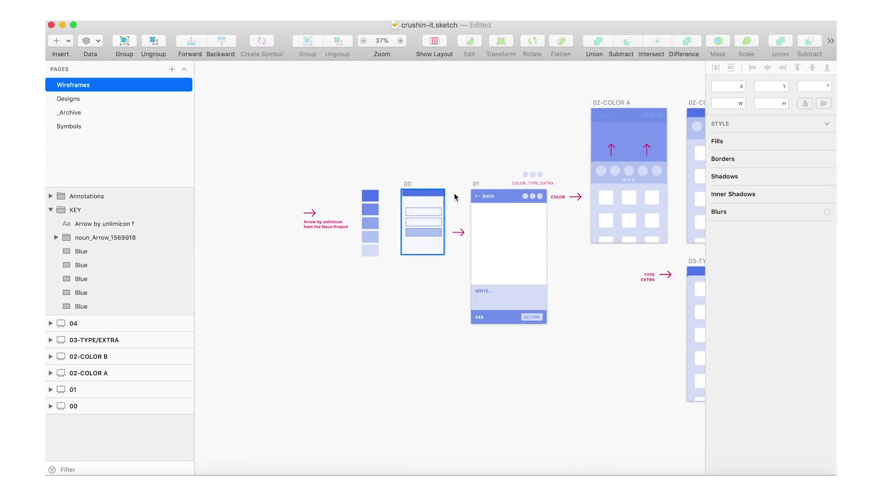
scroll(537, 198, "right", 2)
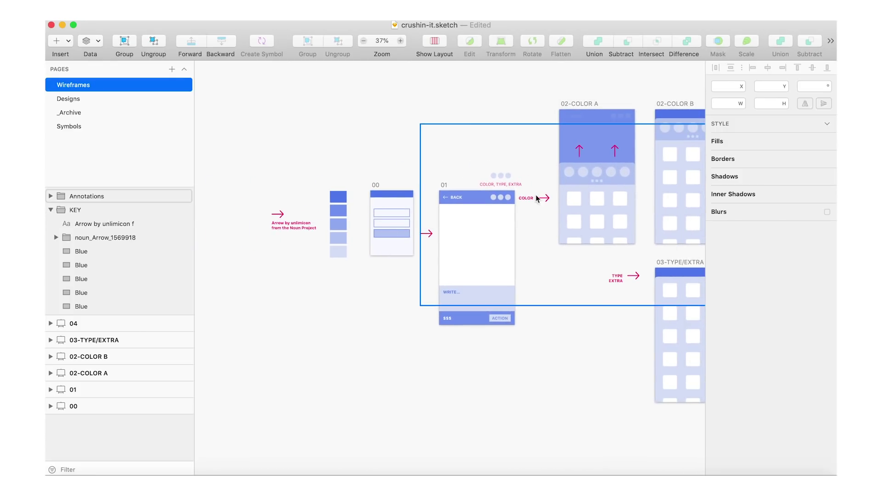
scroll(275, 215, "up", 5)
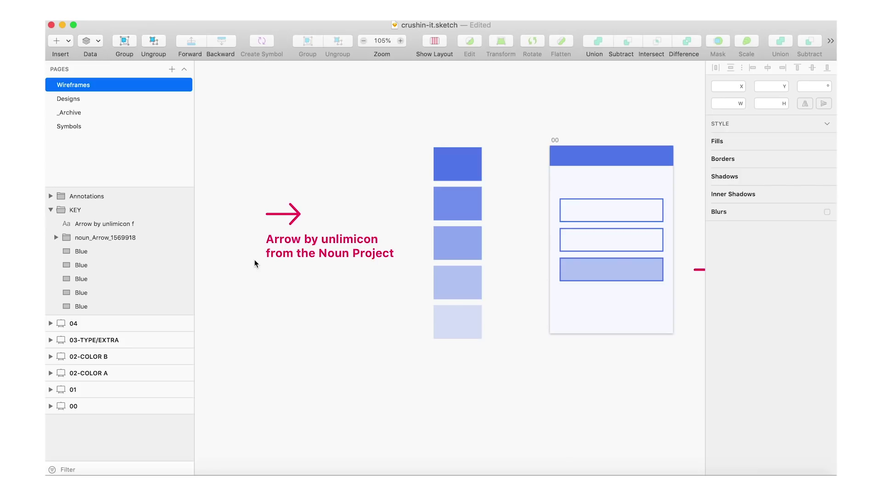
scroll(254, 263, "right", 6)
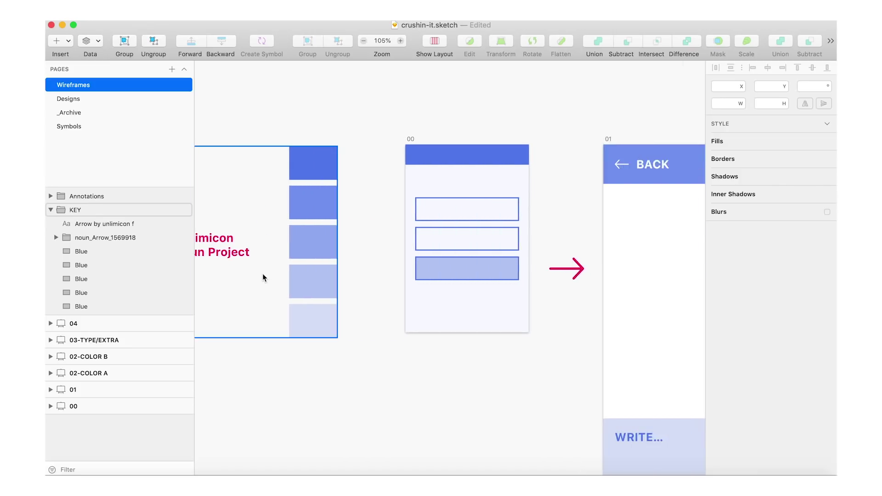
scroll(415, 283, "down", 5)
scroll(415, 283, "right", 3)
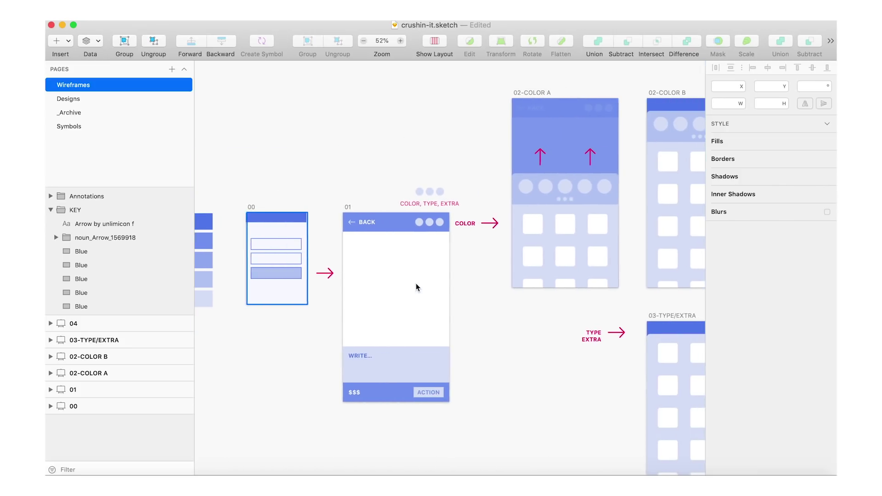
scroll(415, 283, "down", 2)
scroll(415, 285, "right", 3)
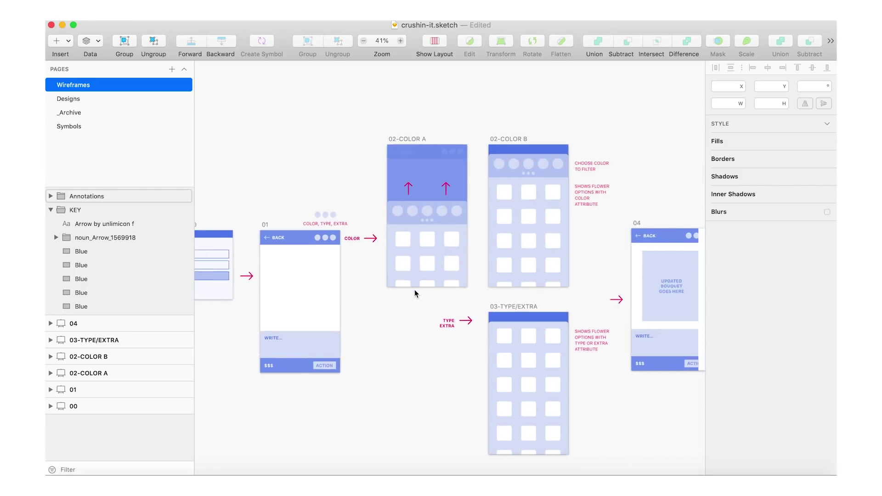
scroll(415, 289, "down", 2)
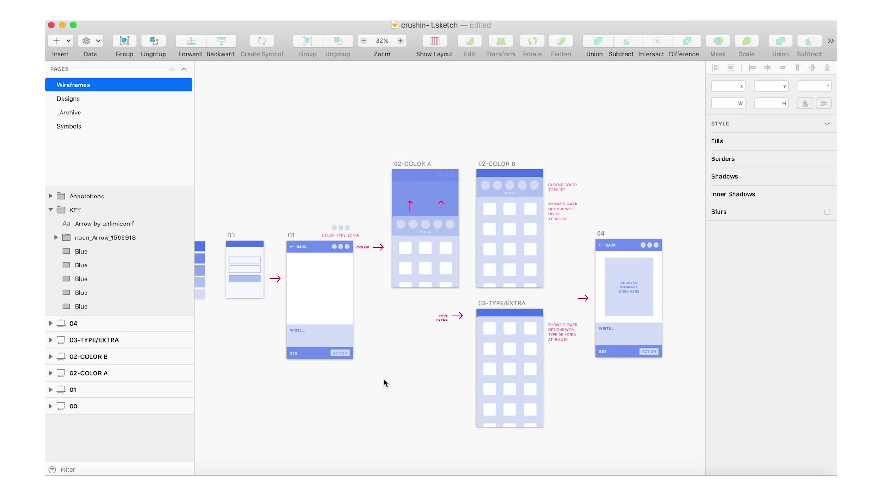
scroll(282, 282, "up", 5)
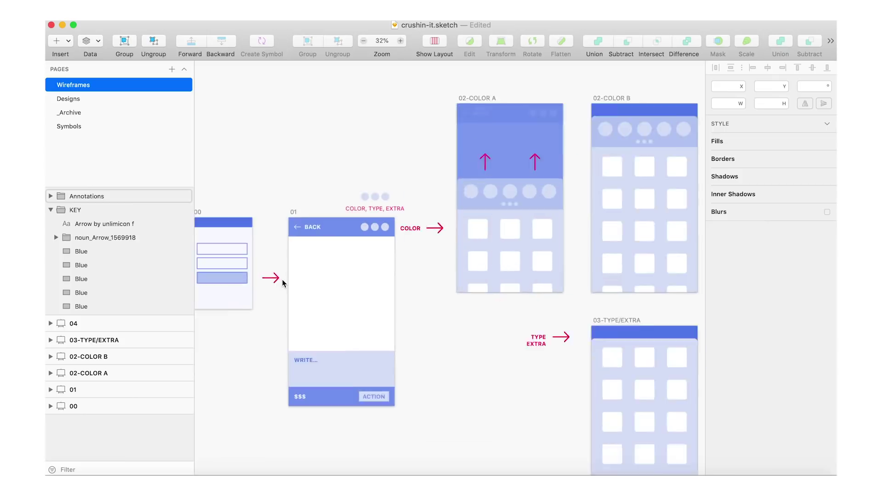
scroll(282, 283, "up", 3)
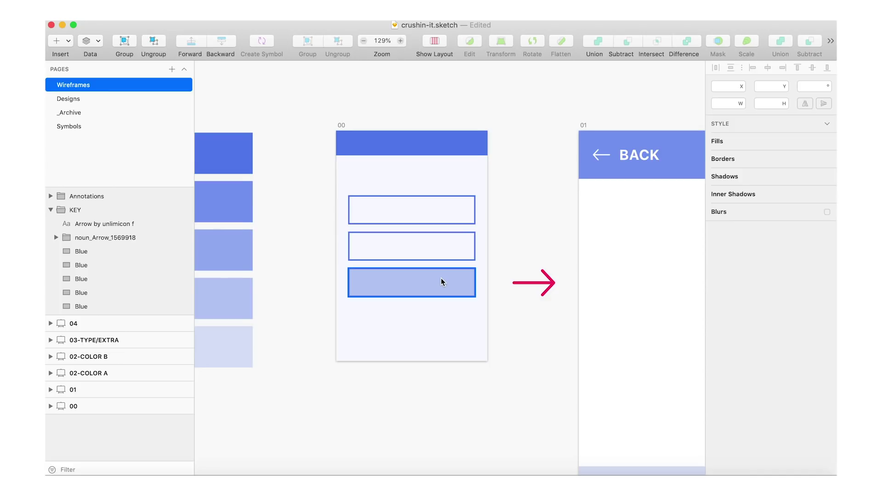
scroll(442, 282, "right", 5)
scroll(479, 299, "down", 5)
scroll(478, 298, "up", 3)
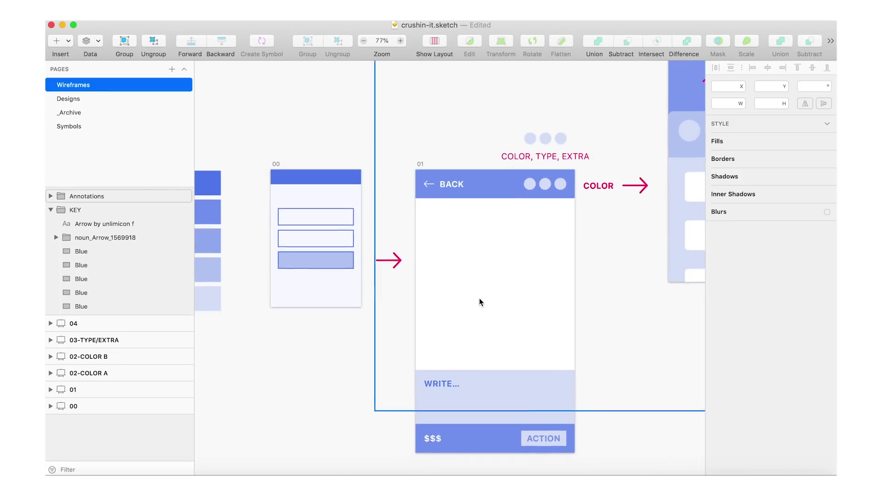
scroll(608, 426, "right", 3)
scroll(609, 427, "down", 1)
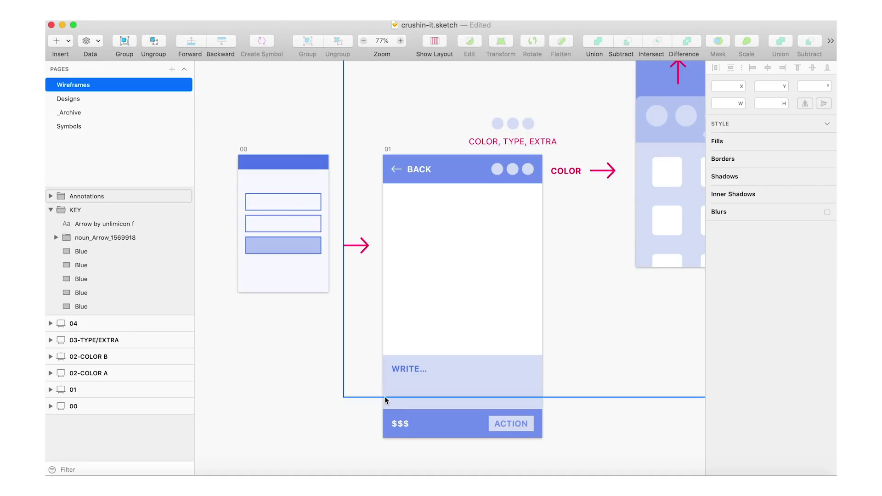
scroll(345, 393, "down", 5)
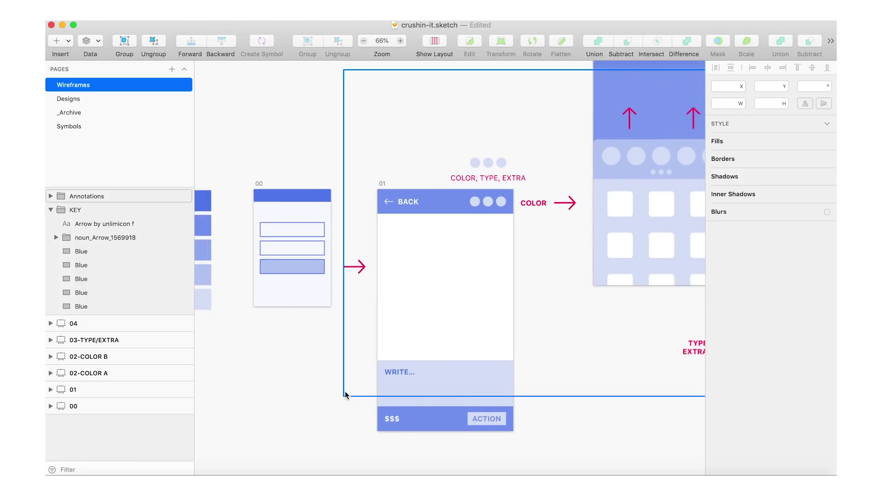
scroll(529, 349, "down", 3)
Step: Lock the Annotations group from the Layers list so the pink notes can't be moved
left_click(528, 346)
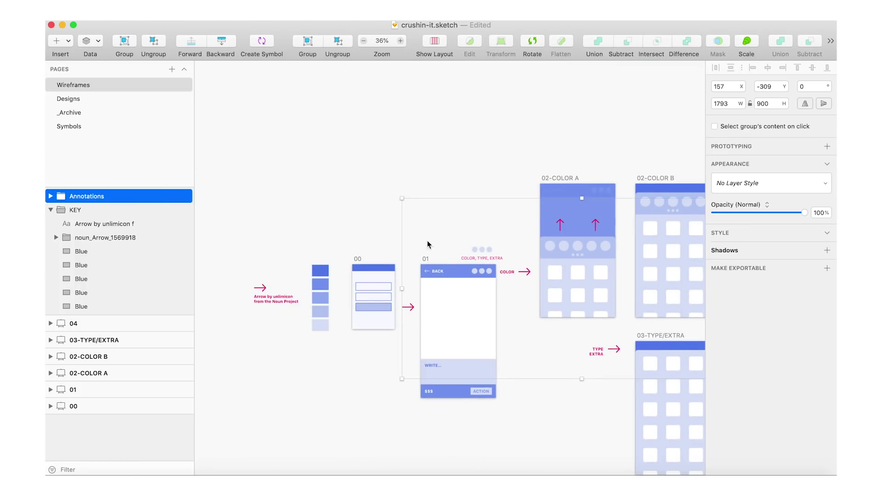
scroll(447, 246, "right", 4)
right_click(157, 197)
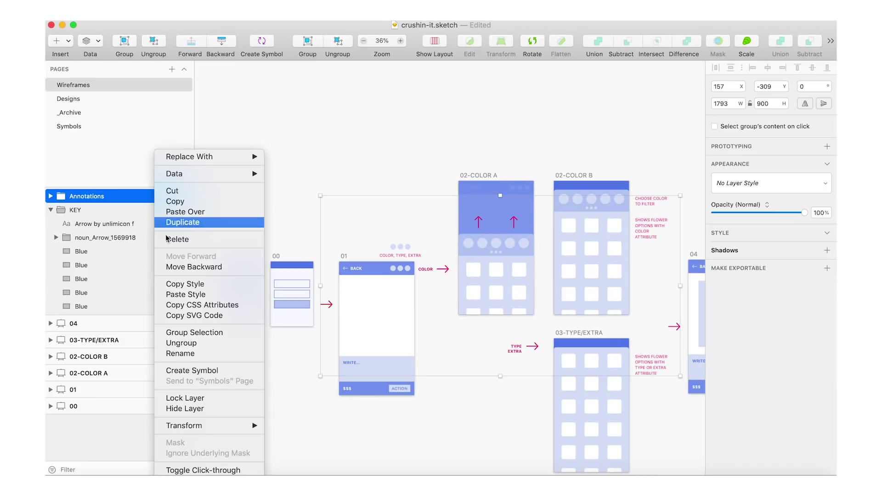
left_click(182, 398)
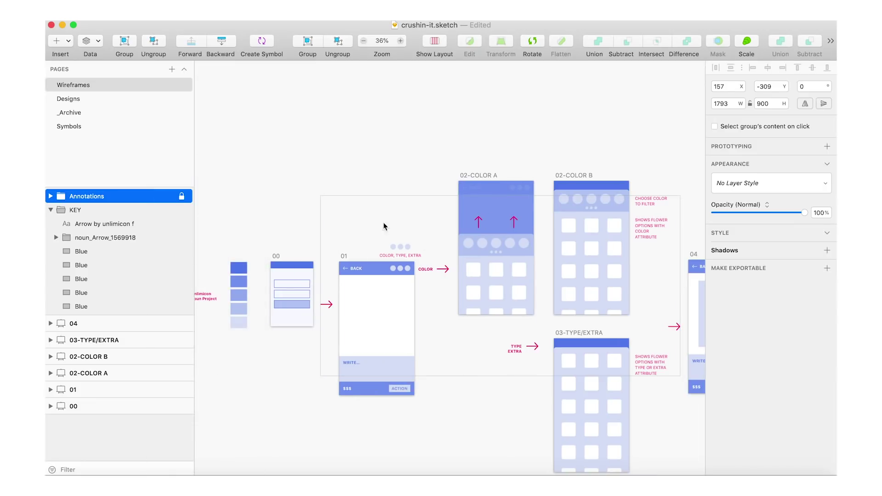
scroll(358, 352, "up", 5)
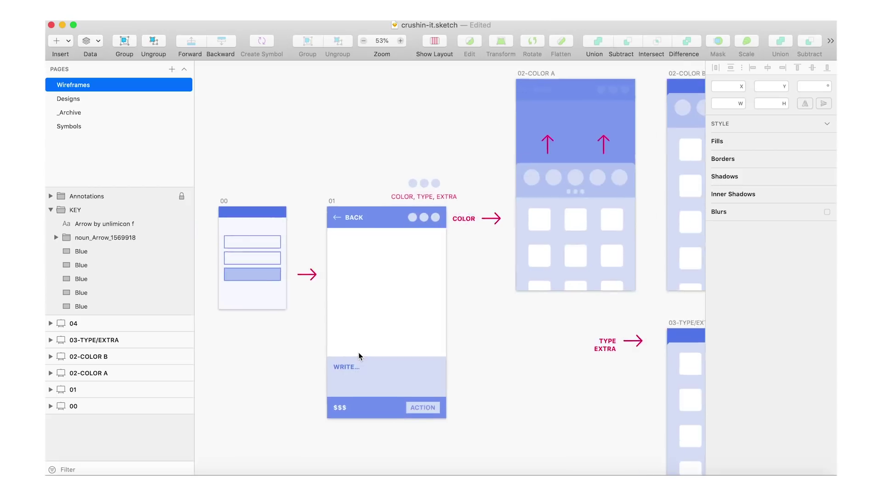
scroll(274, 341, "left", 2)
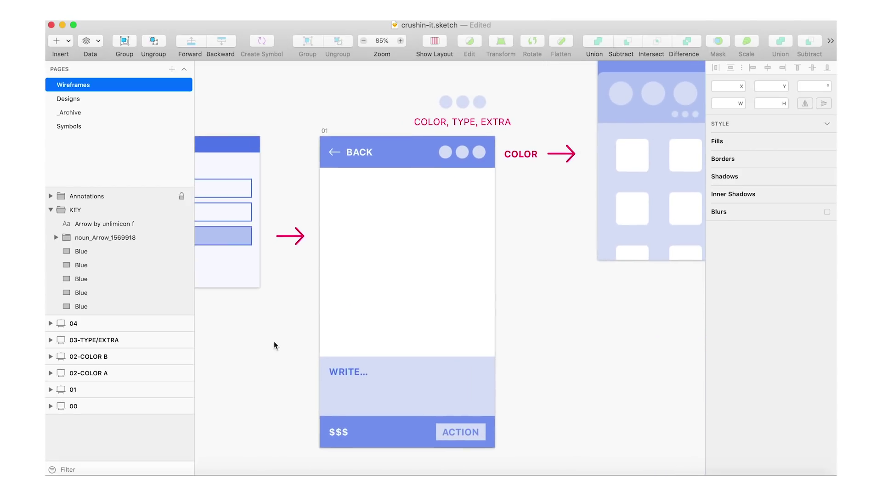
scroll(274, 345, "left", 3)
scroll(274, 346, "down", 4)
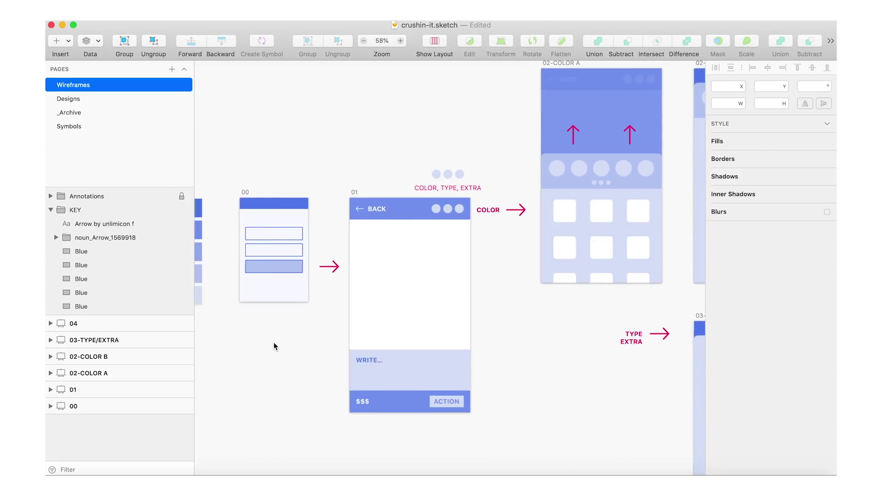
scroll(274, 345, "up", 2)
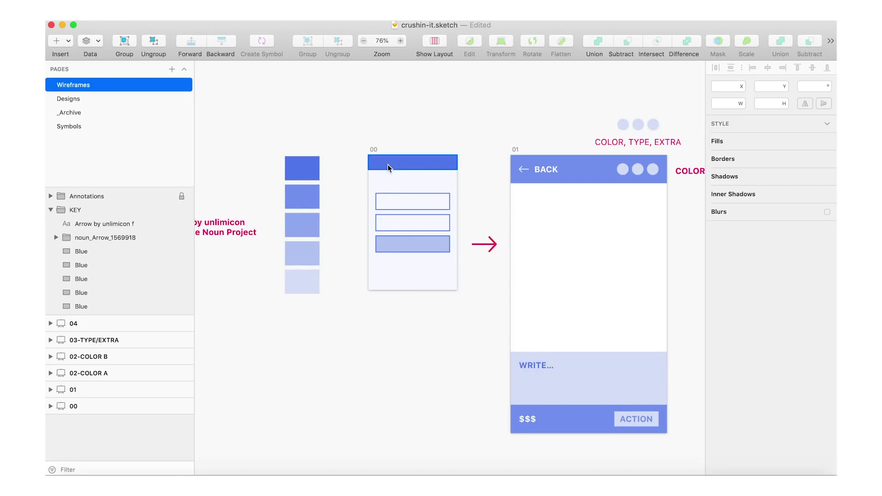
key("a")
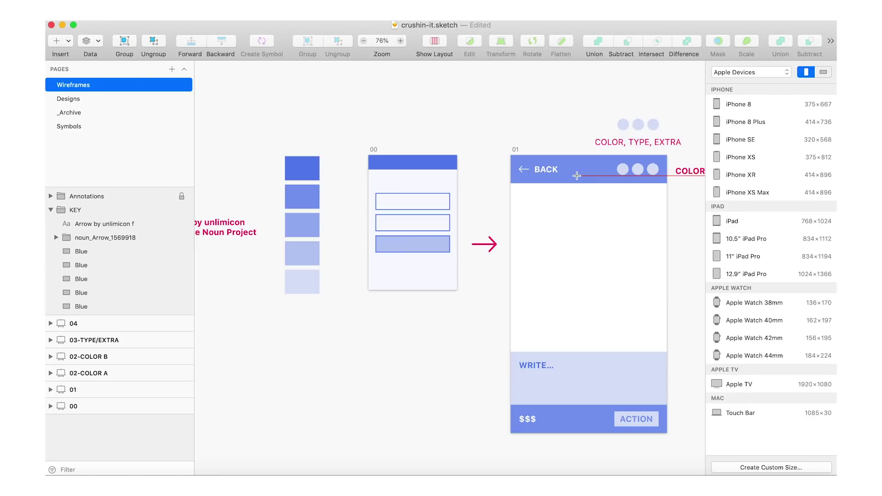
scroll(541, 137, "right", 1)
scroll(542, 136, "right", 1)
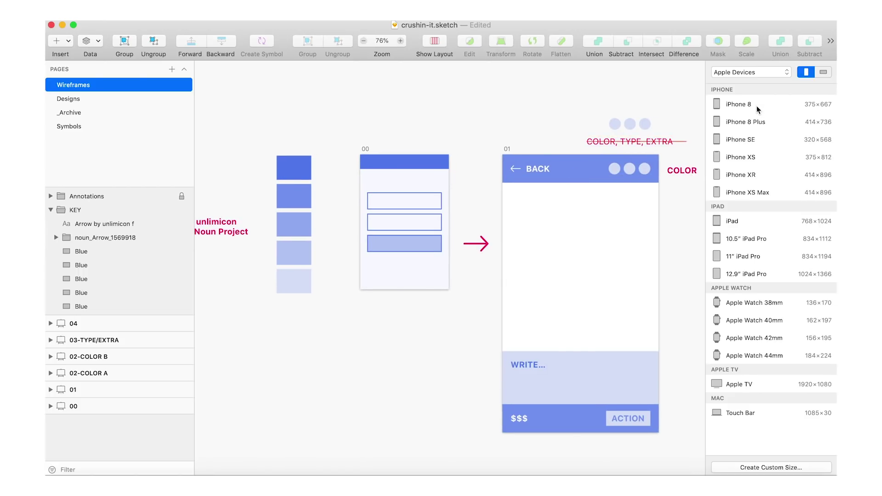
left_click(744, 105)
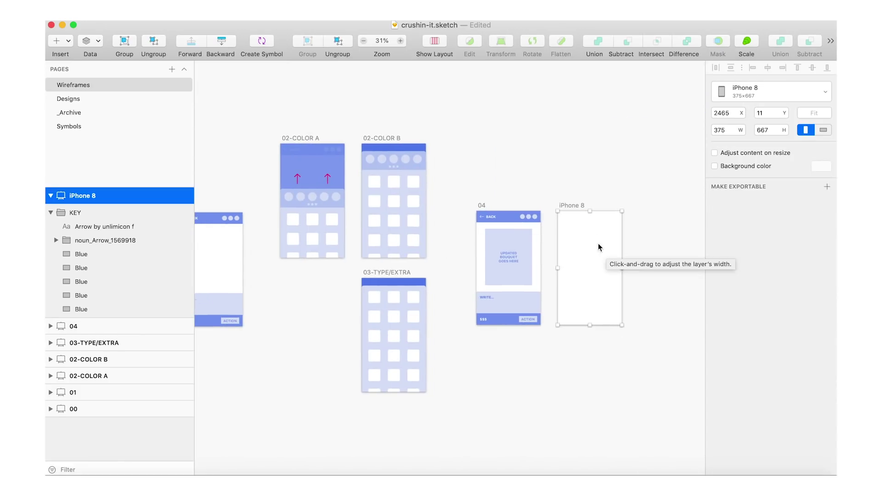
key("Delete")
scroll(586, 230, "left", 10)
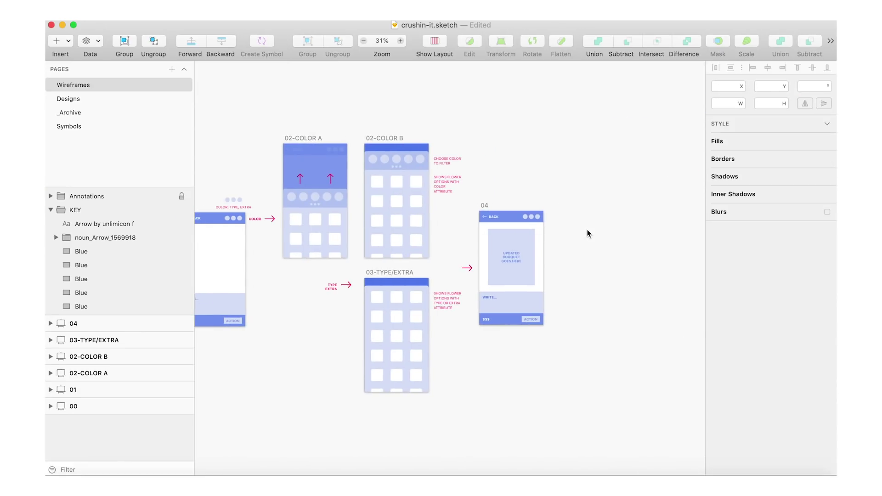
scroll(439, 246, "up", 5)
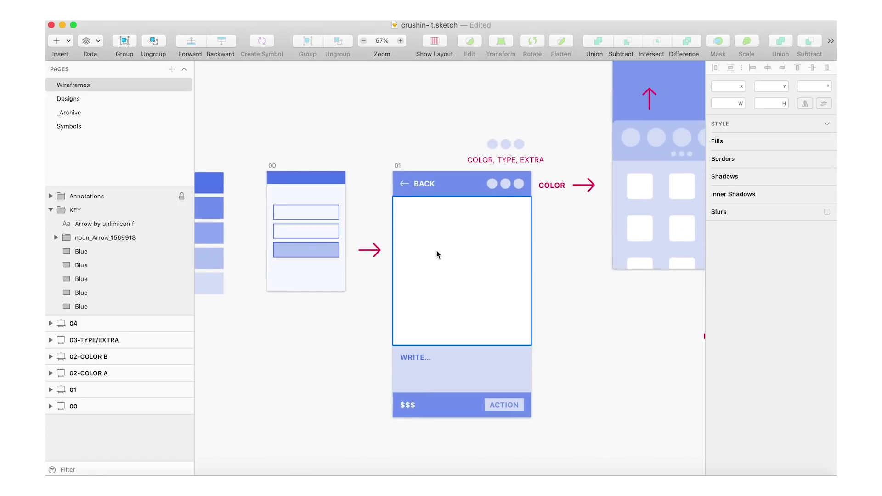
key("a")
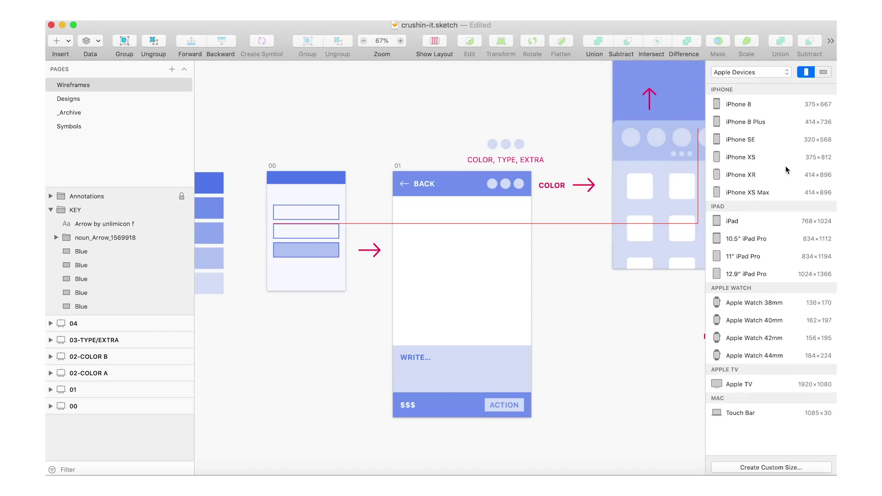
left_click(750, 70)
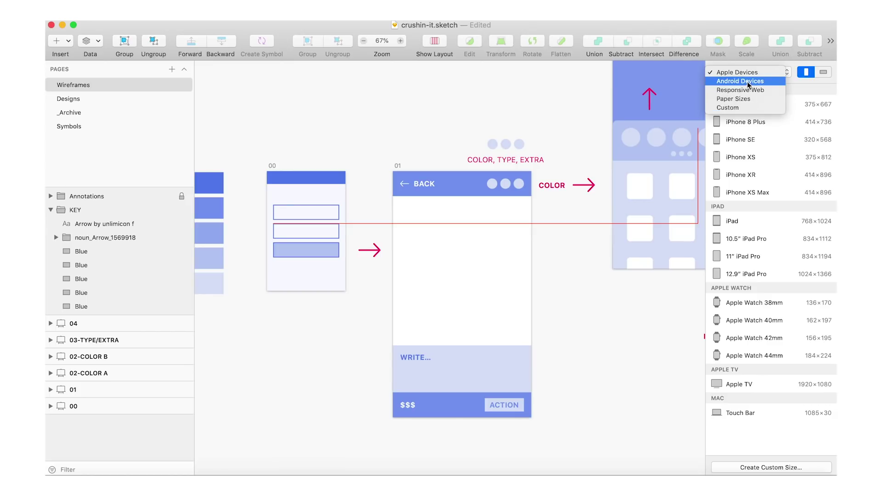
left_click(571, 83)
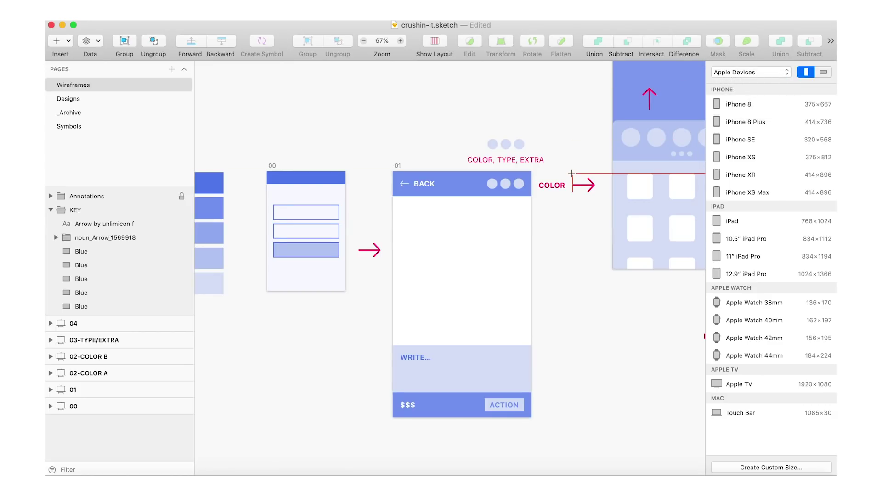
scroll(572, 178, "right", 1)
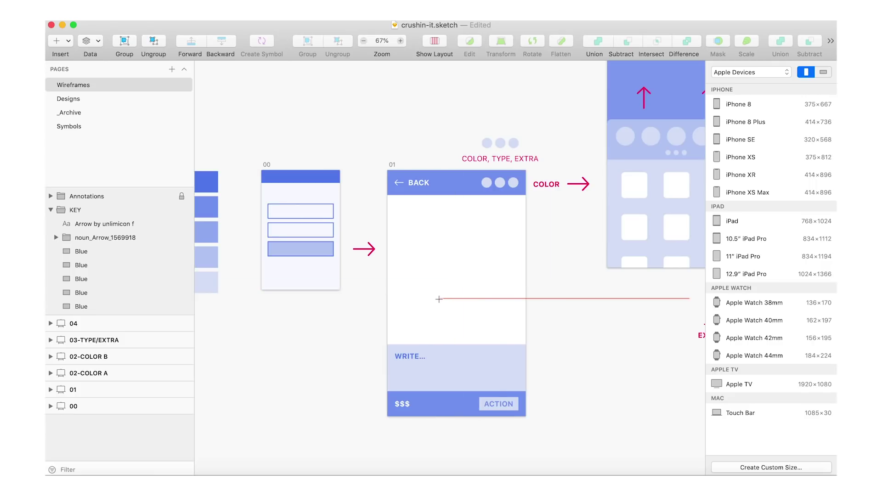
key("r")
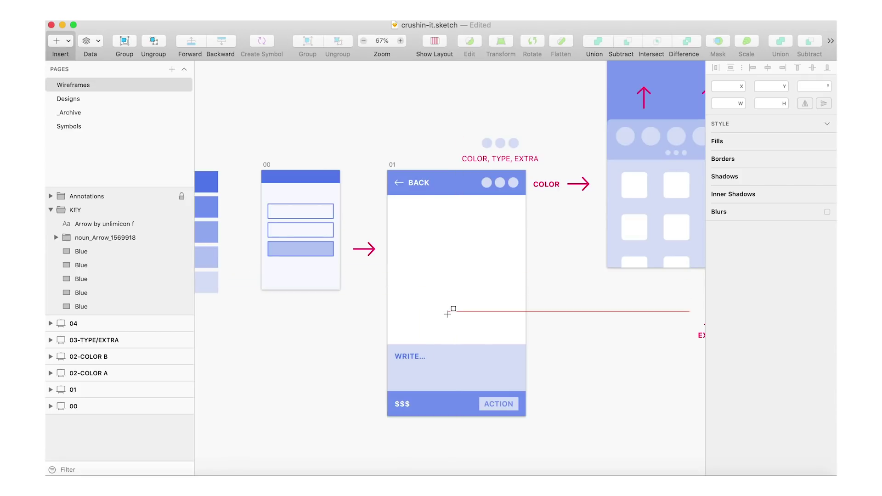
left_click_drag(447, 314, 478, 356)
key("super+z")
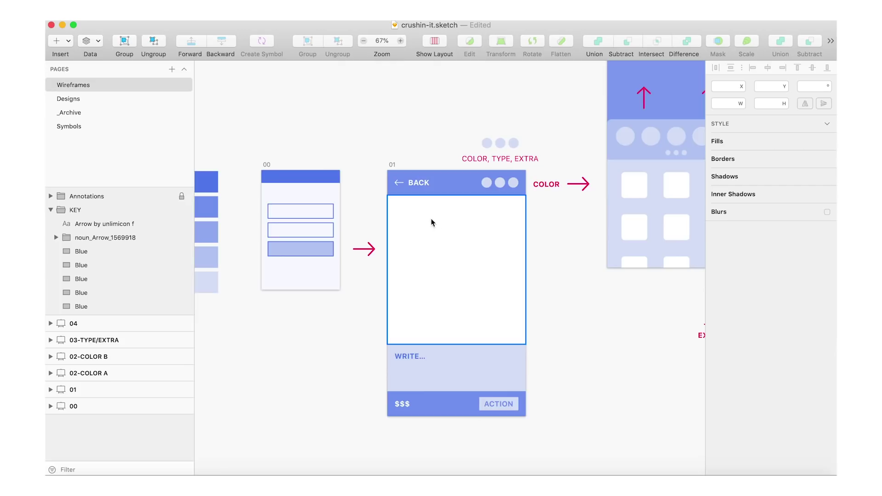
key("r")
left_click_drag(410, 222, 466, 267)
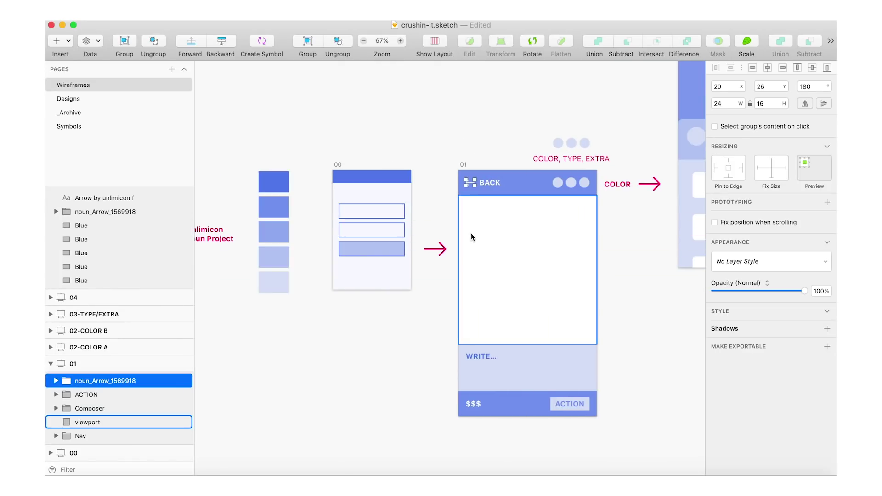
key("r")
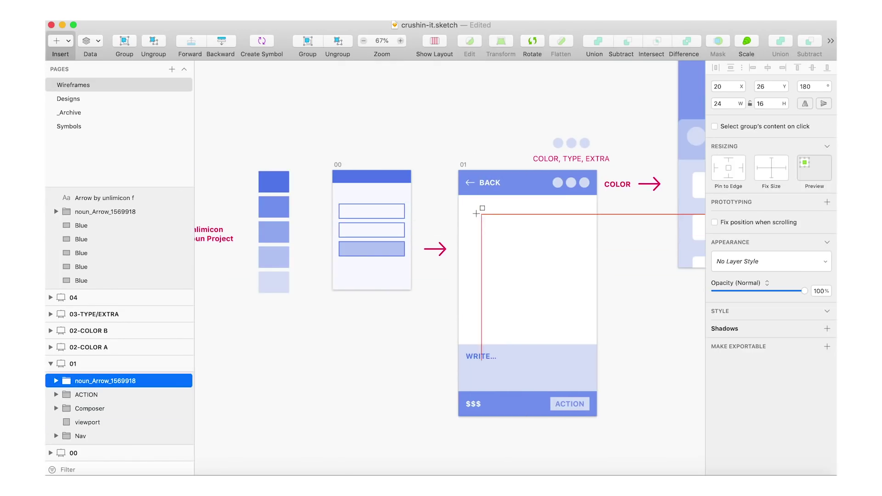
mouse_move(475, 215)
left_mouse_down()
mouse_move(544, 307)
mouse_move(567, 260)
left_mouse_up()
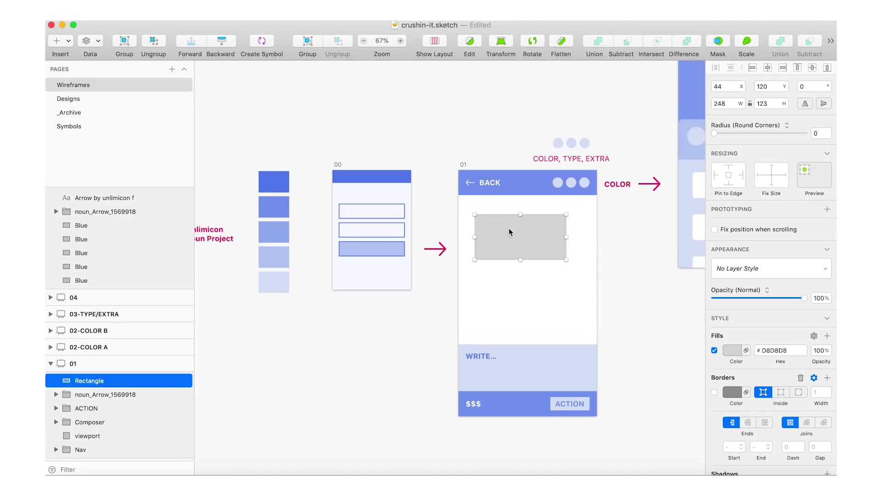
left_click(731, 350)
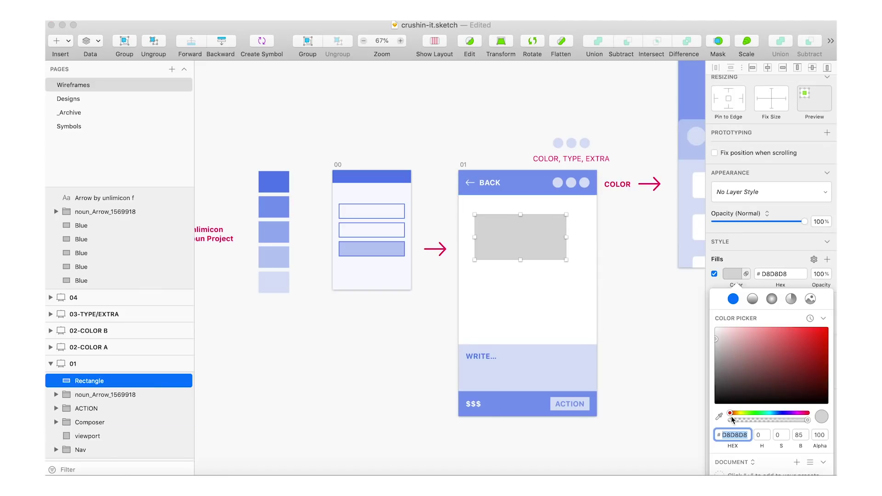
left_click(719, 416)
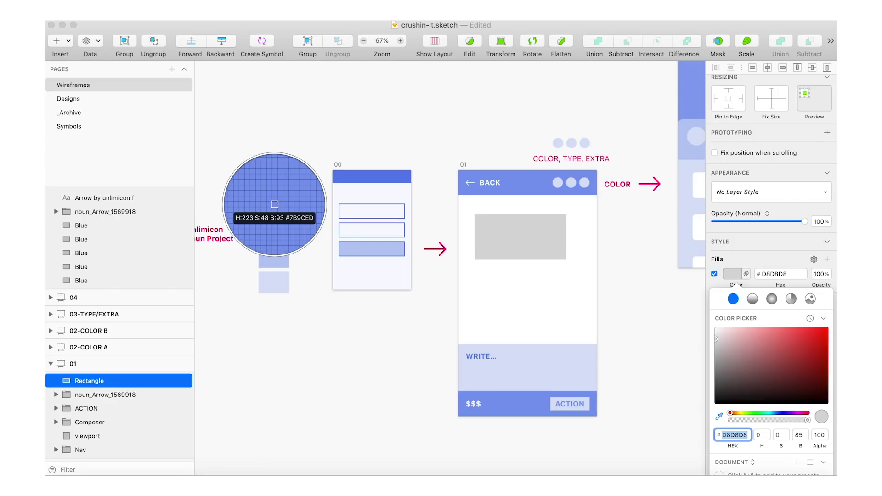
left_click(275, 204)
type("x")
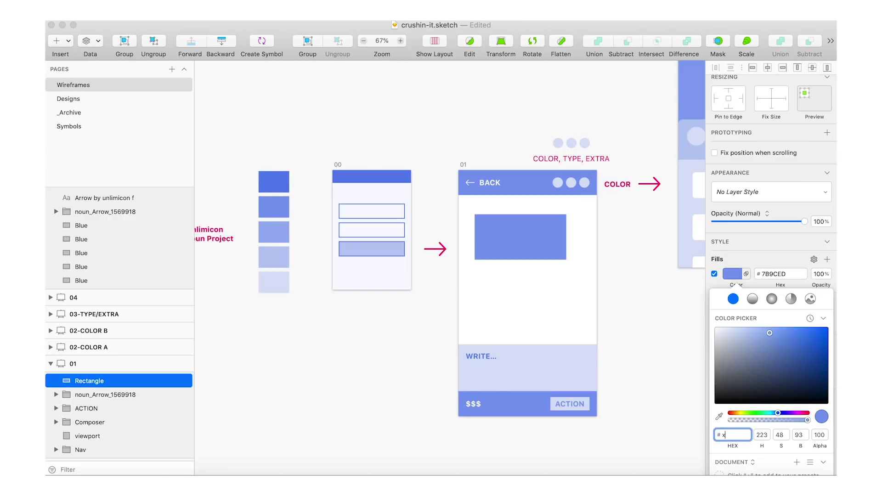
left_click(508, 222)
double_click(507, 222)
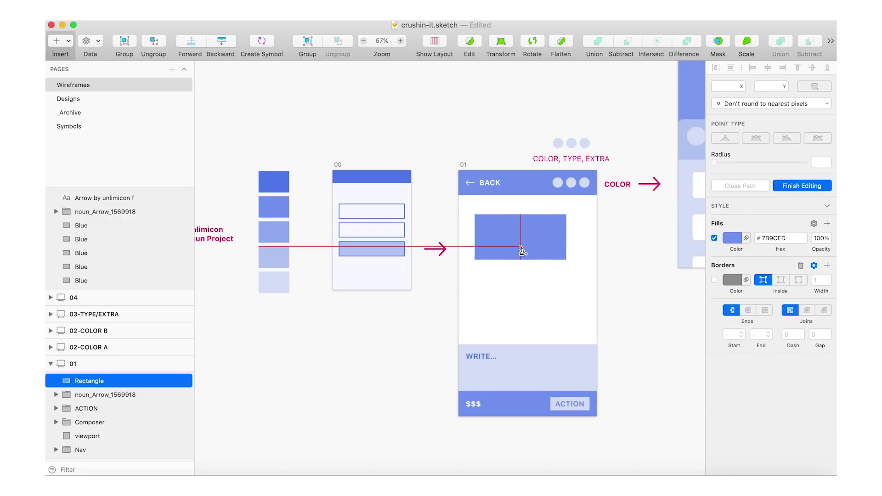
key("Escape")
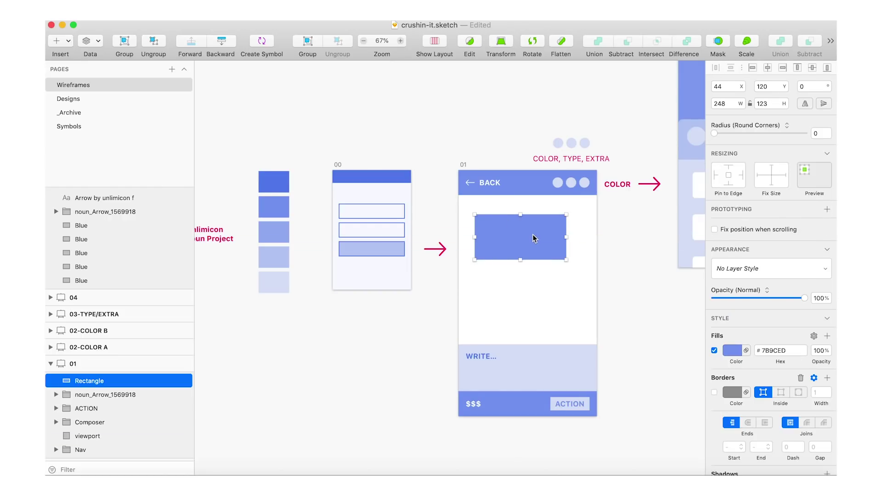
left_click_drag(513, 229, 596, 226)
left_click_drag(526, 248, 528, 227)
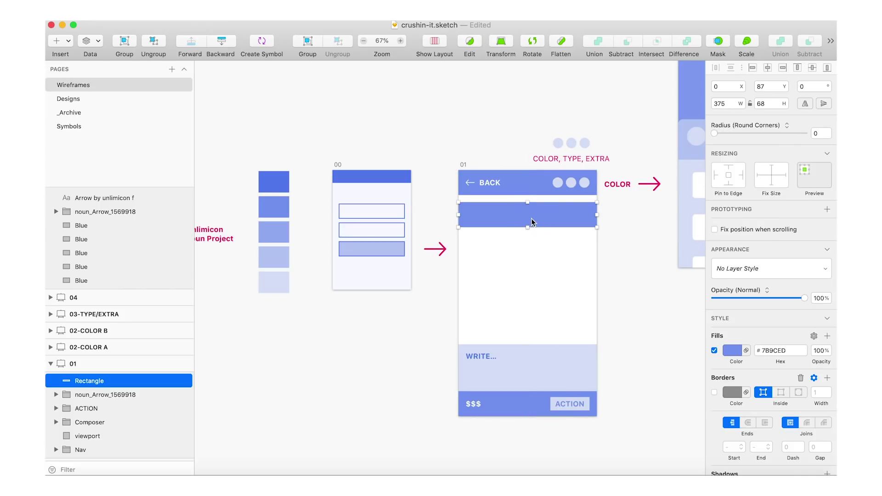
key("super+z")
key("super+z")
key("super+z")
key("super+z")
key("super+z")
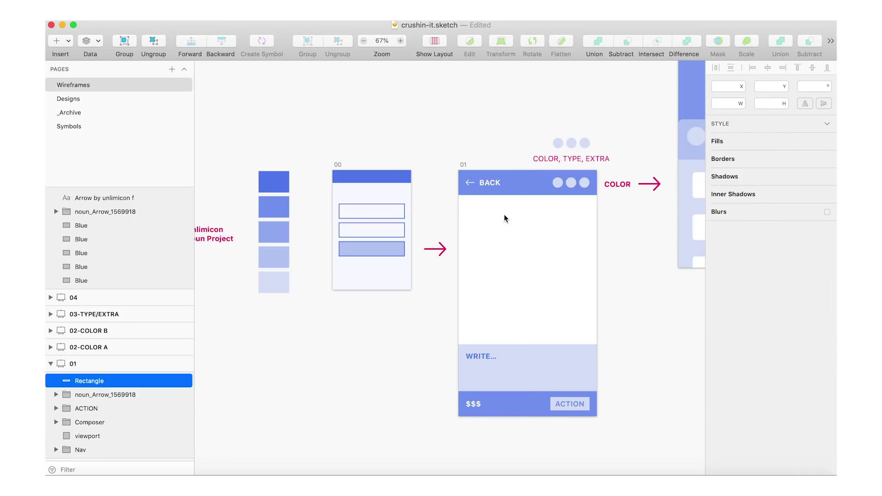
key("super+z")
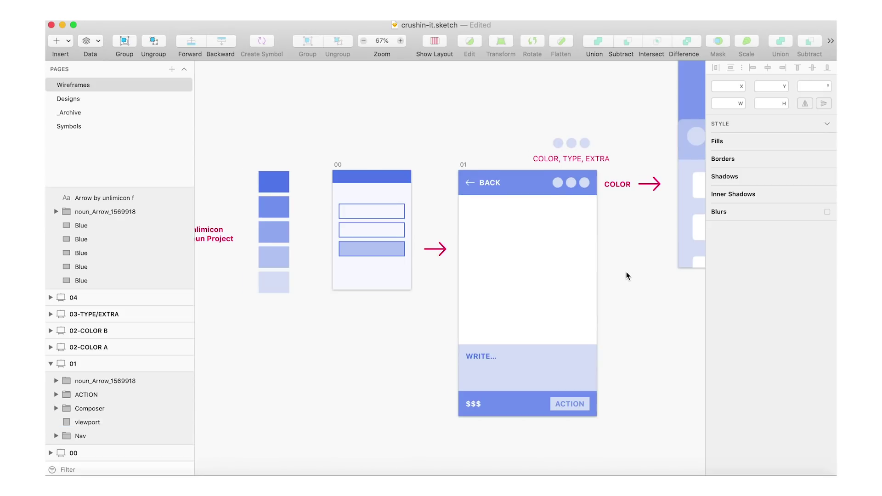
Step: Select screen 01's Nav header to check its 375×68 size
scroll(627, 276, "up", 3)
left_click(431, 128)
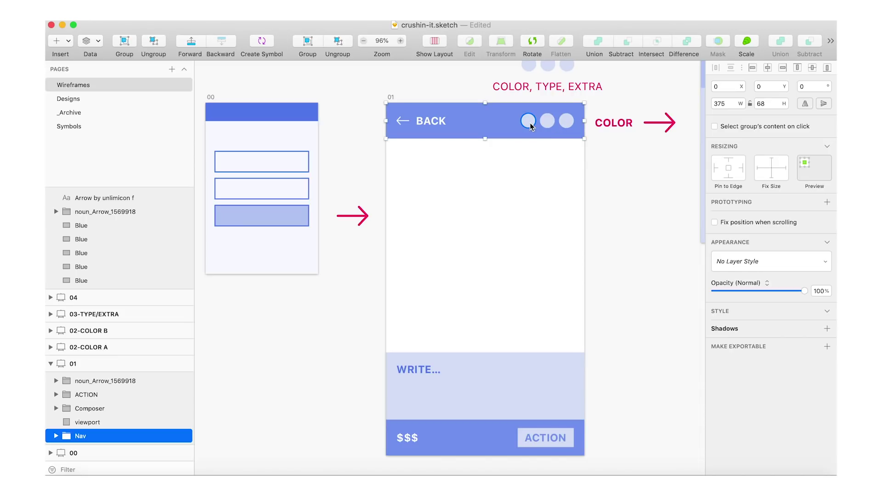
scroll(530, 123, "up", 3)
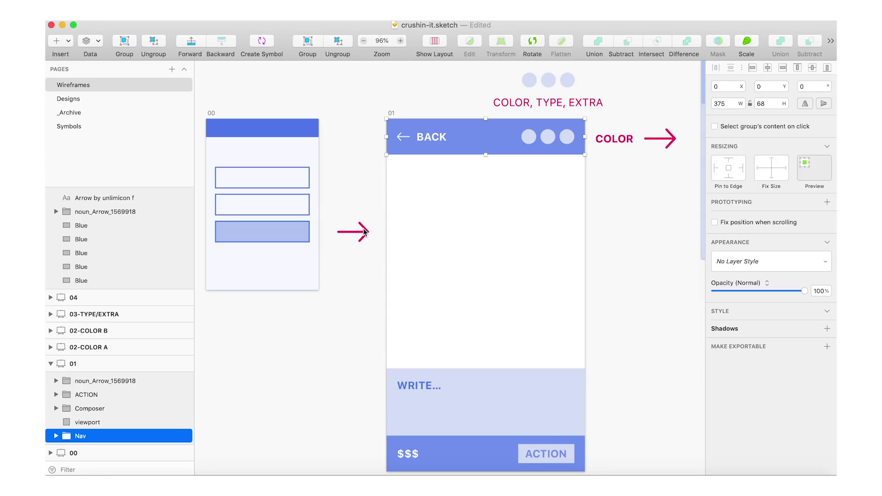
scroll(363, 230, "down", 1)
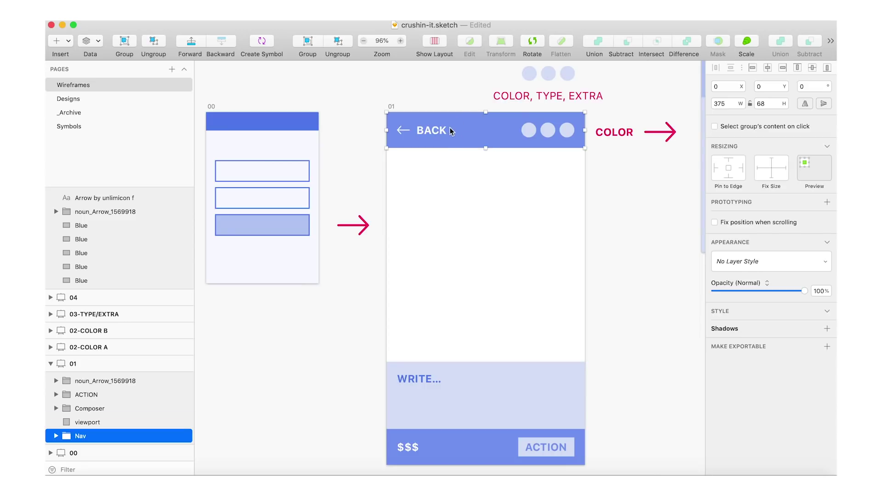
left_click(476, 237)
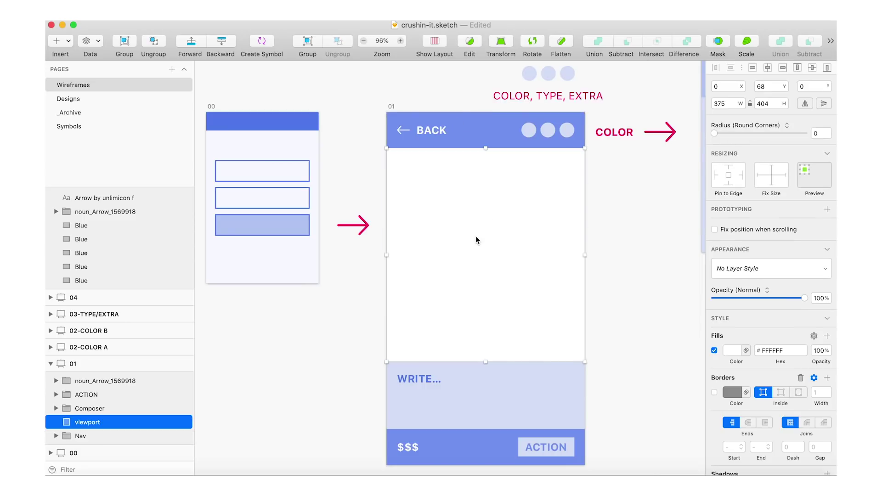
scroll(154, 384, "down", 1)
scroll(403, 180, "down", 1)
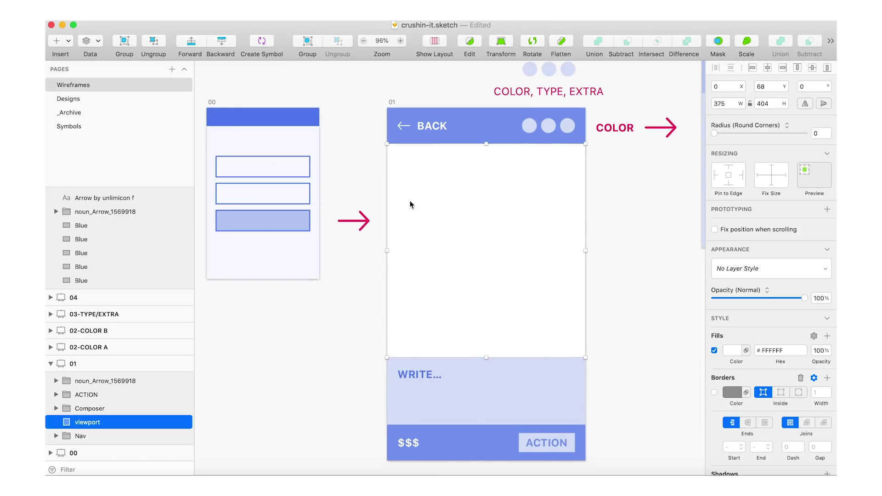
scroll(410, 204, "down", 1)
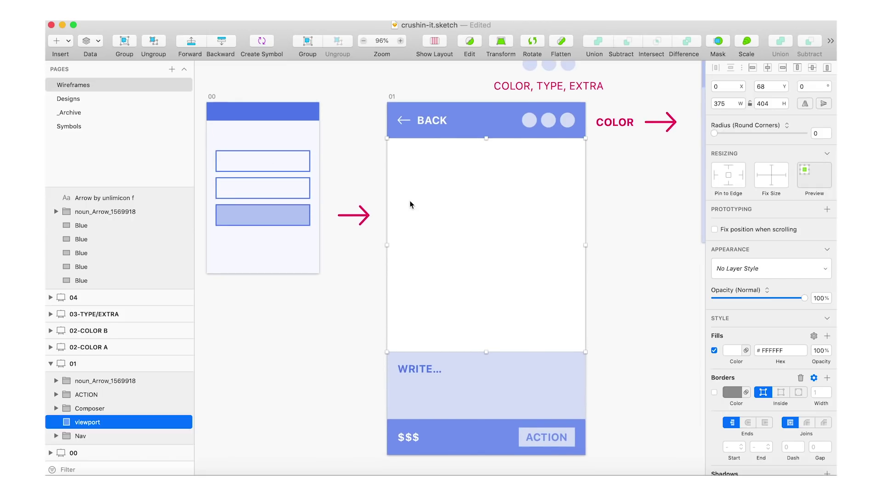
left_click(446, 122)
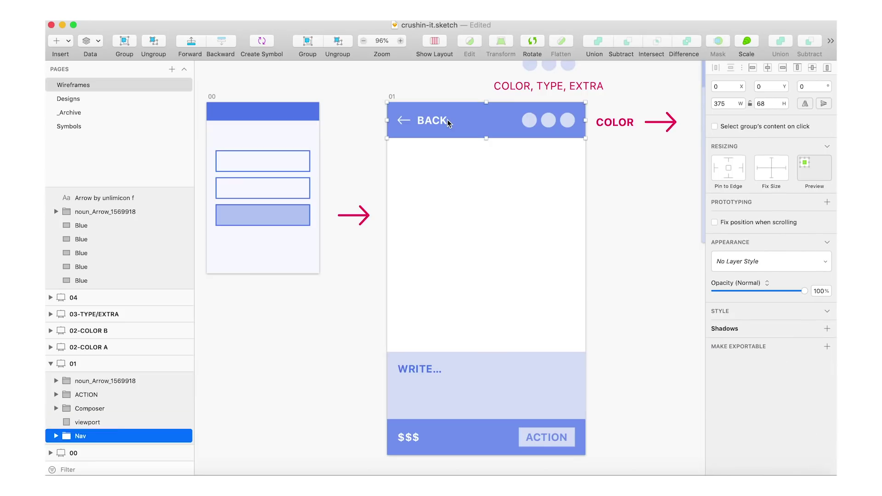
left_click(479, 289)
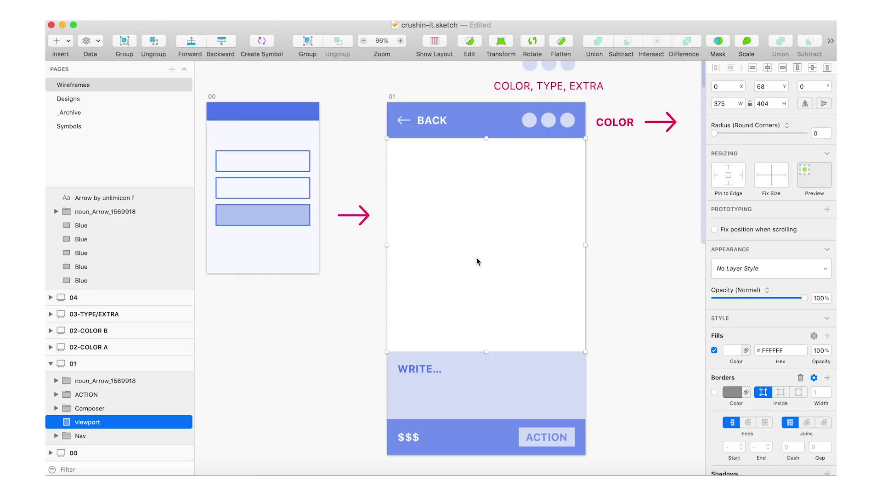
left_click(463, 380)
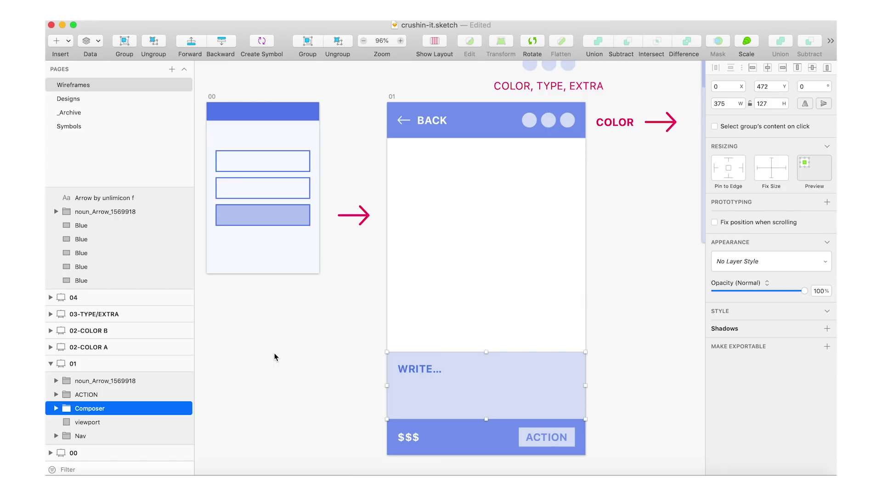
scroll(347, 349, "left", 5)
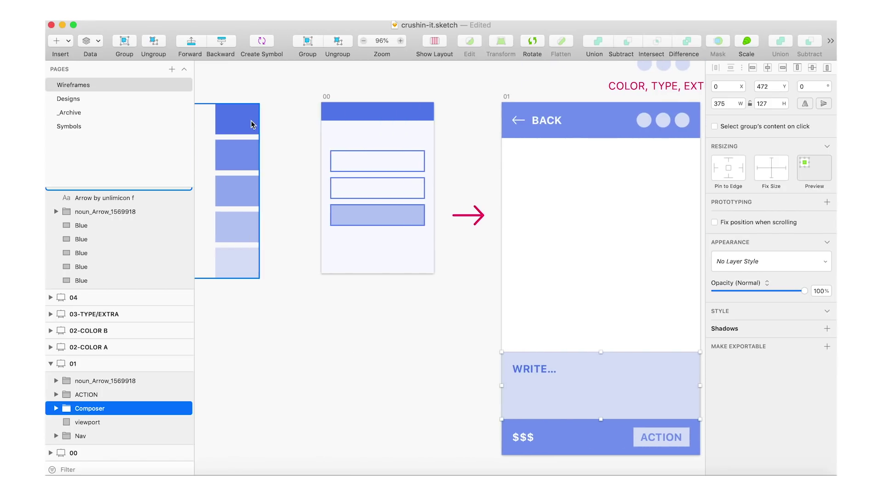
scroll(462, 387, "right", 1)
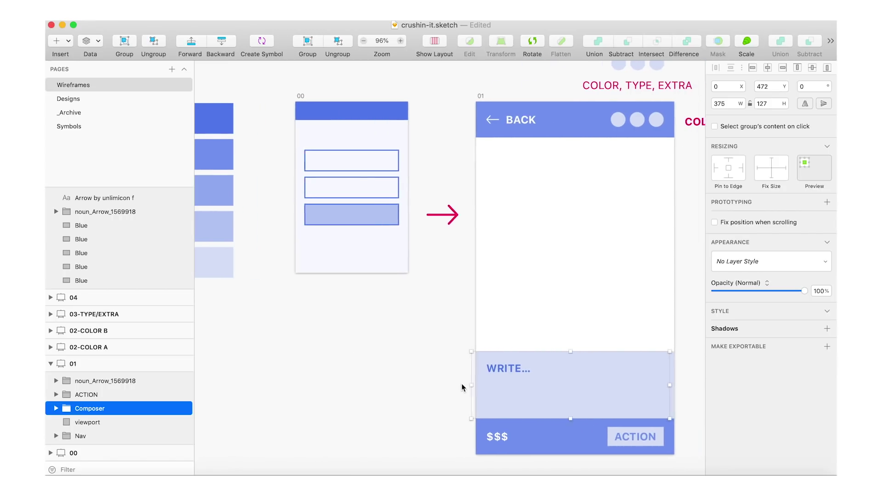
scroll(463, 388, "right", 2)
left_click(420, 349)
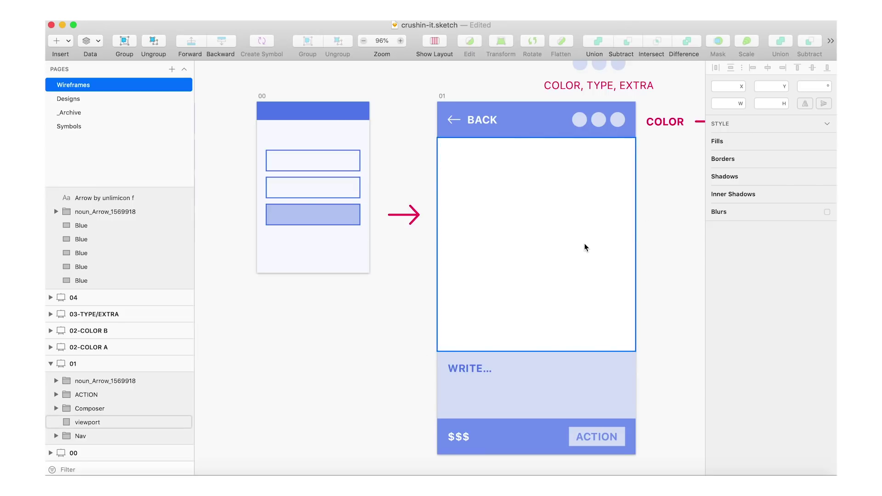
scroll(383, 371, "right", 1)
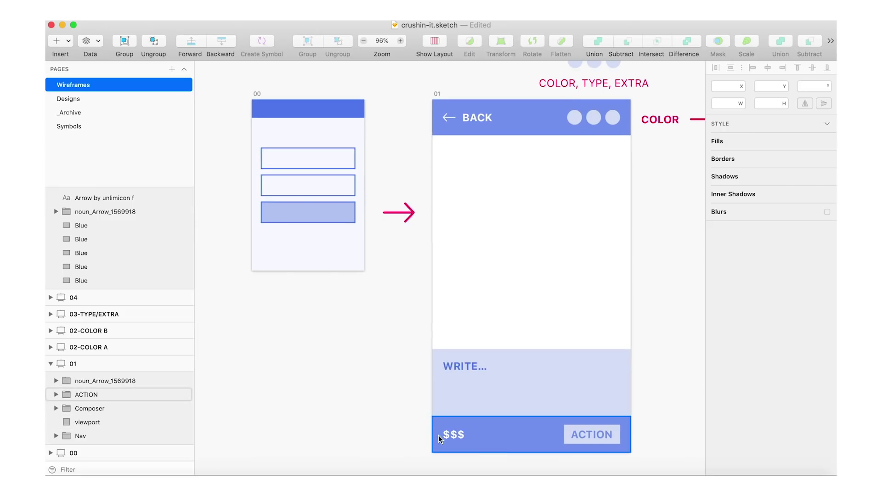
left_click(450, 437)
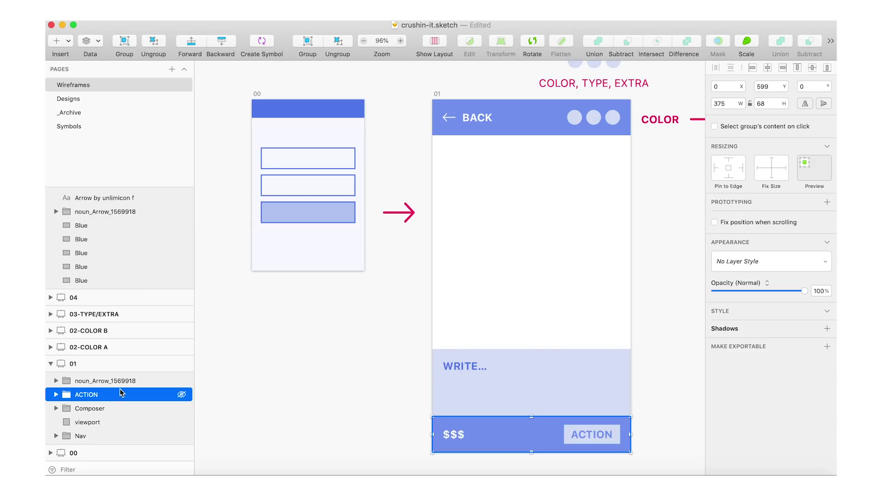
scroll(482, 442, "right", 3)
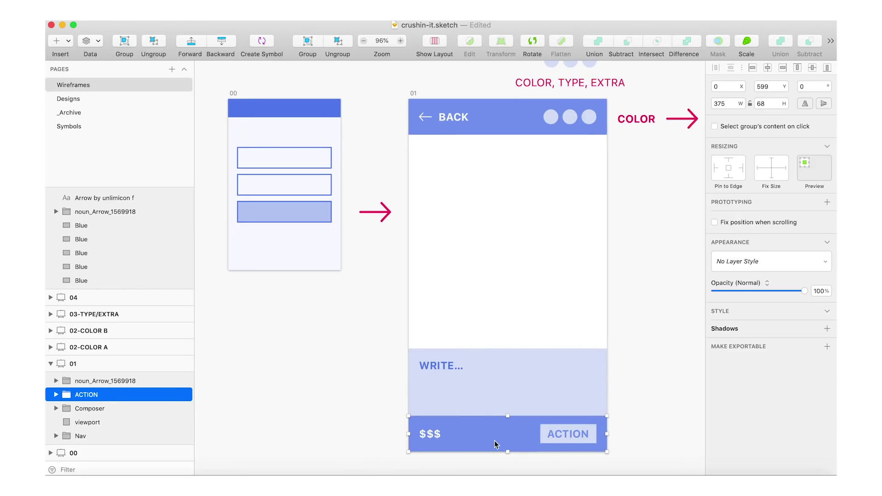
left_click(642, 413)
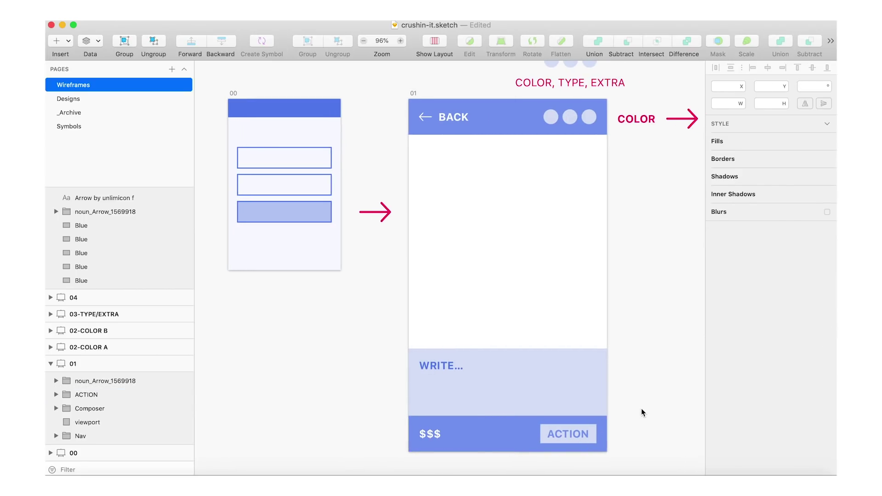
double_click(431, 438)
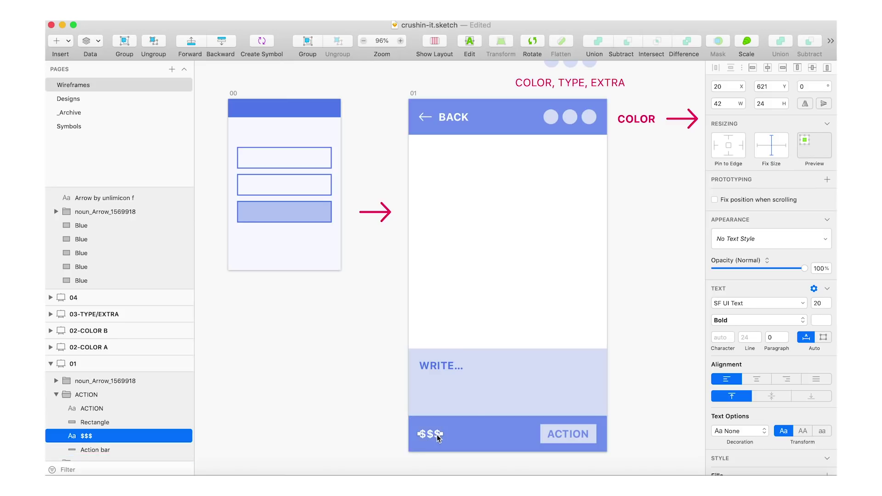
left_click(361, 418)
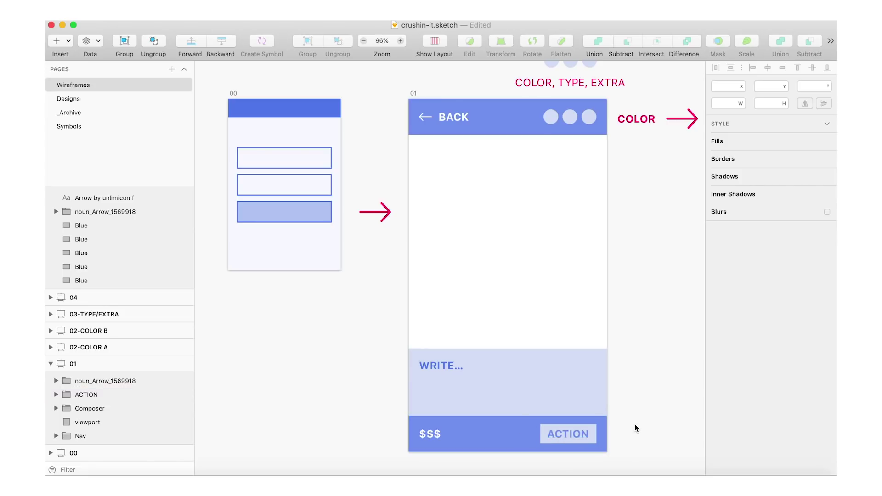
scroll(636, 428, "down", 3)
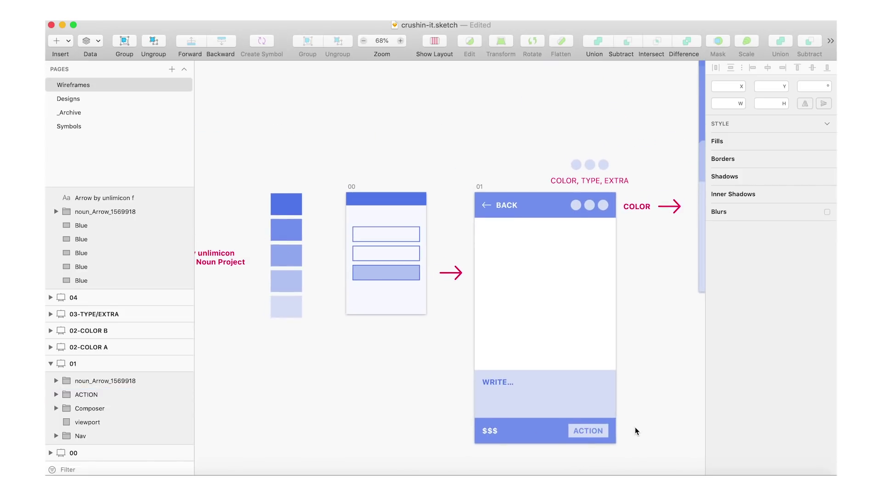
scroll(636, 430, "right", 3)
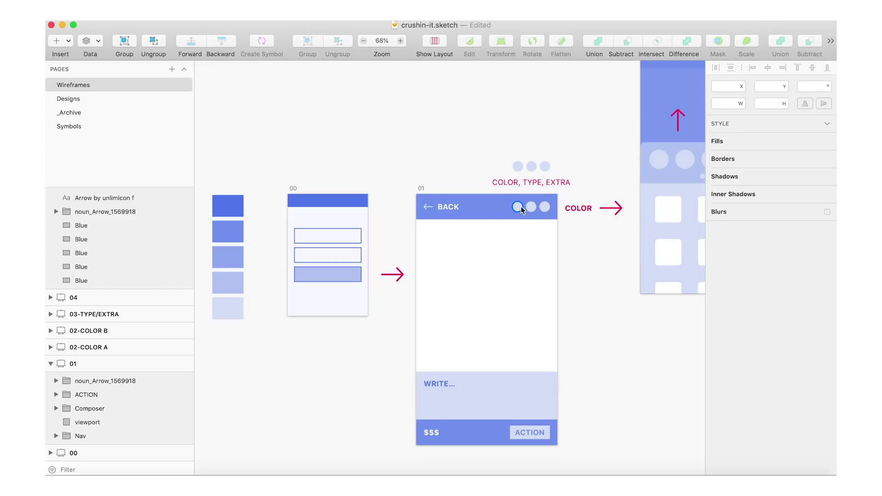
scroll(586, 235, "right", 5)
scroll(586, 236, "up", 3)
scroll(586, 236, "right", 3)
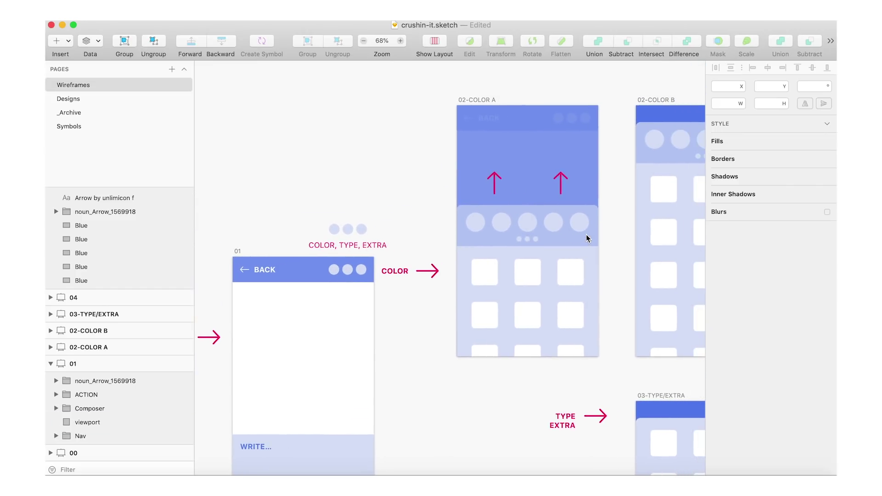
scroll(587, 235, "right", 6)
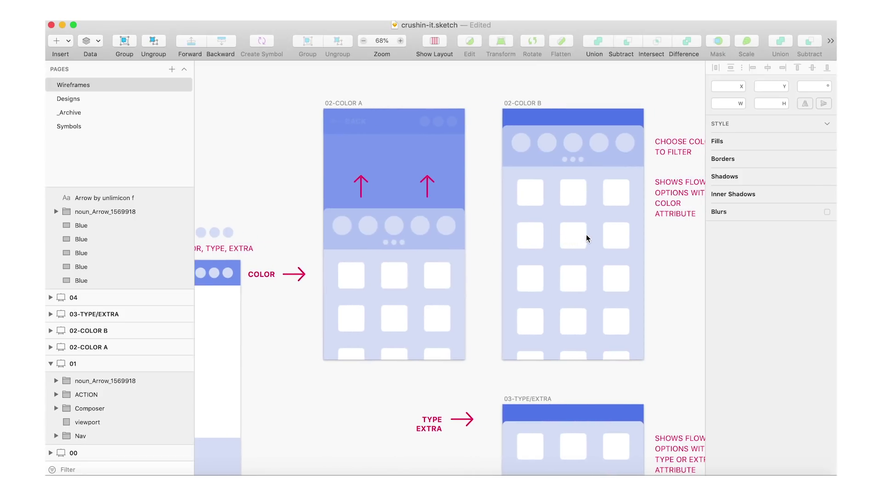
scroll(586, 235, "right", 2)
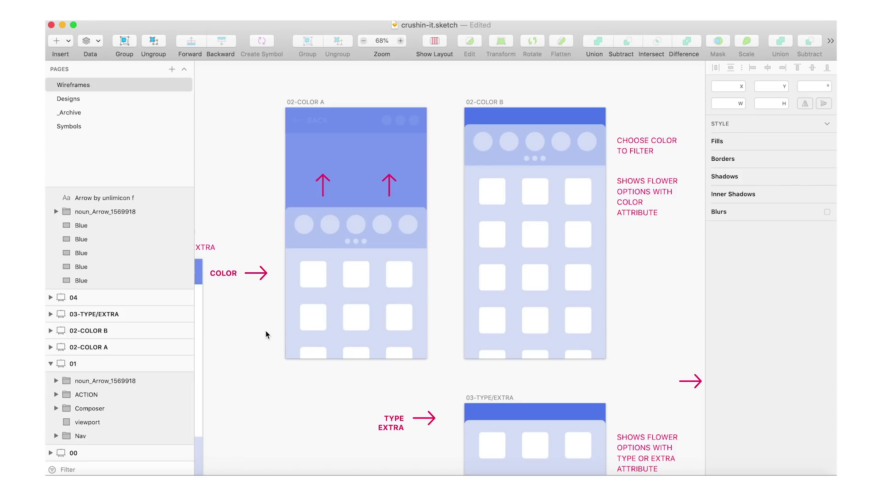
scroll(265, 330, "left", 5)
scroll(266, 330, "down", 3)
scroll(266, 331, "down", 2)
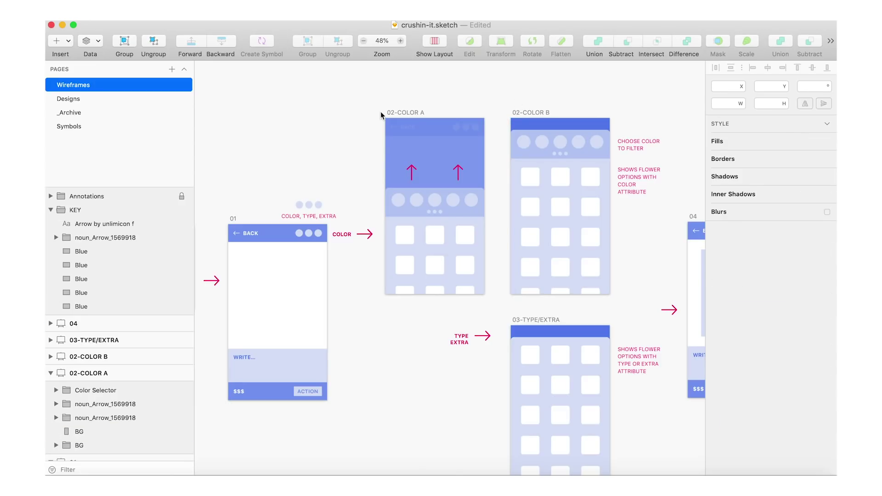
left_click(391, 123)
left_click(76, 372)
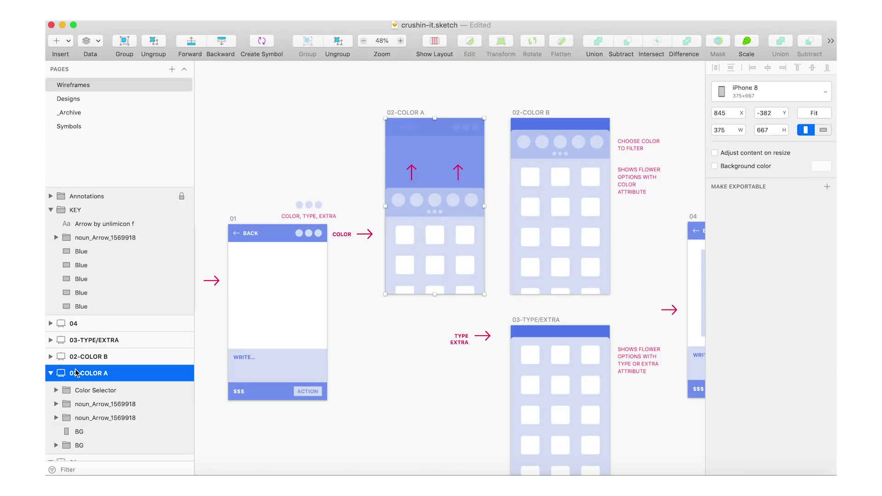
key("Delete")
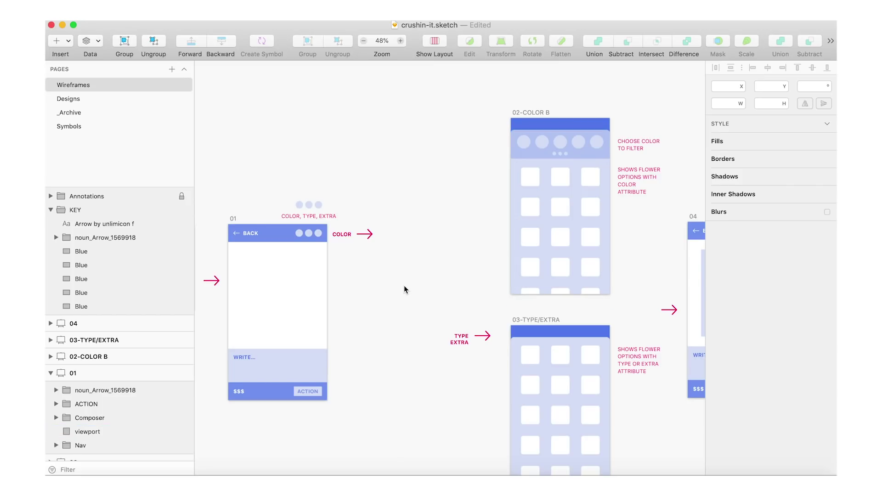
key("super+z")
left_click(360, 263)
scroll(469, 185, "up", 2)
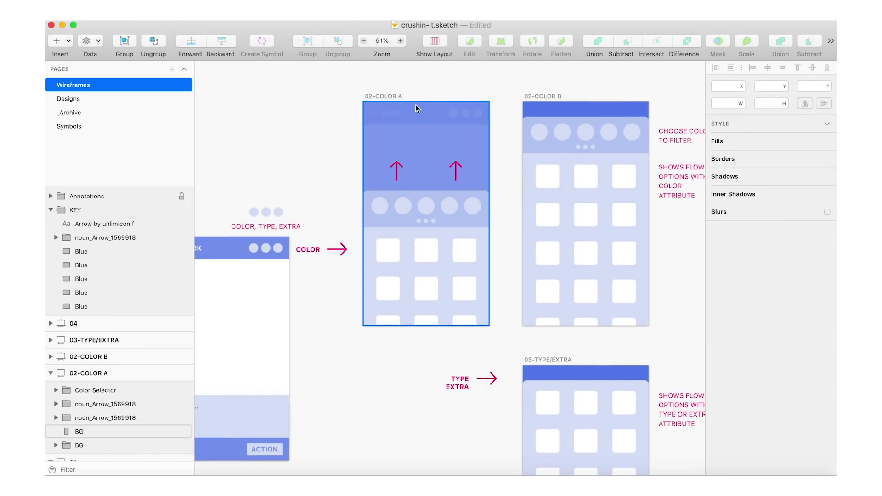
scroll(337, 131, "right", 1)
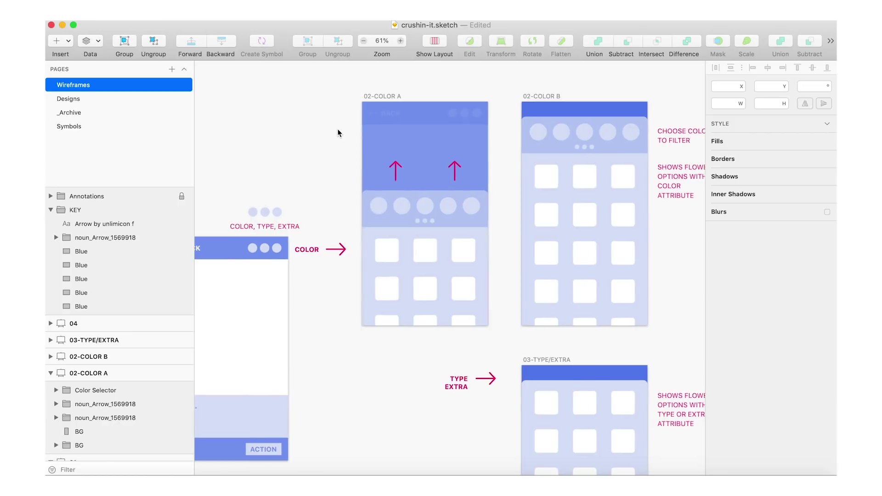
scroll(478, 161, "up", 2)
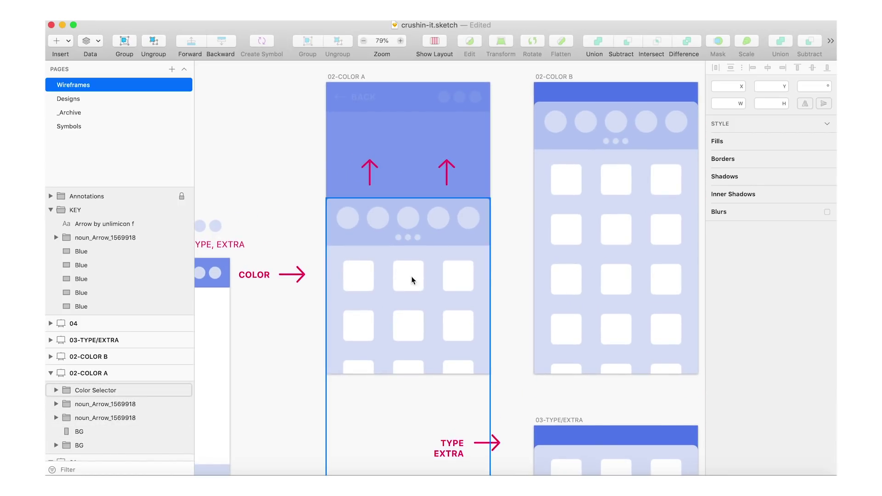
left_click(630, 197)
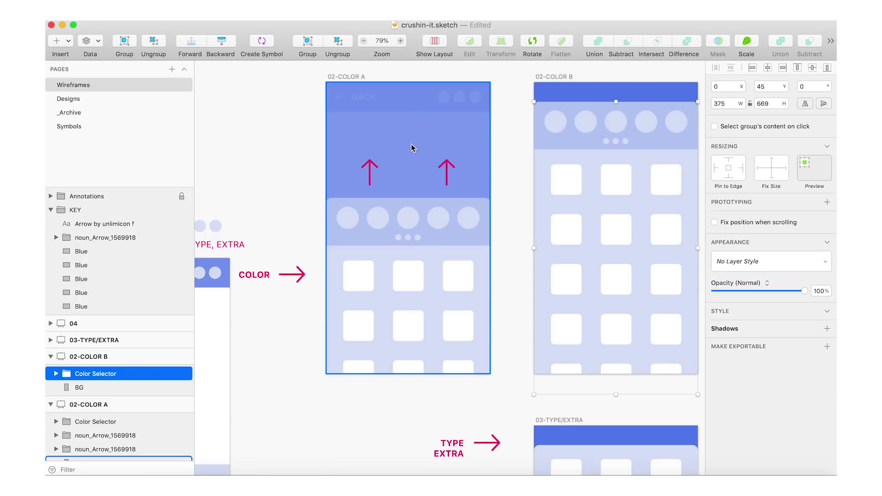
scroll(390, 137, "down", 5)
scroll(390, 137, "left", 6)
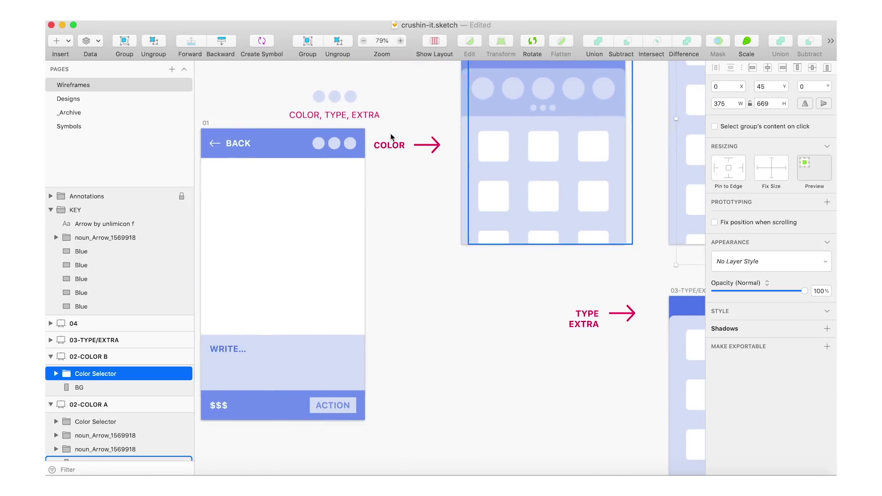
scroll(316, 227, "right", 8)
scroll(315, 227, "up", 6)
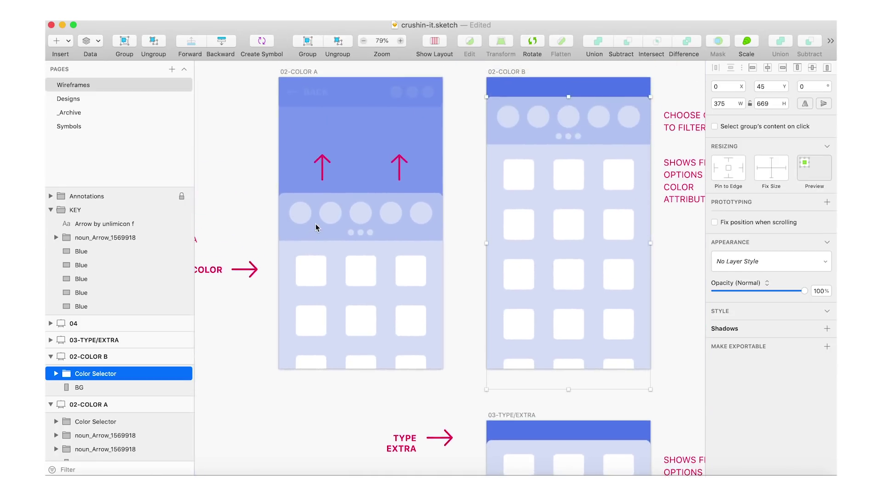
left_click(342, 252)
scroll(147, 383, "down", 6)
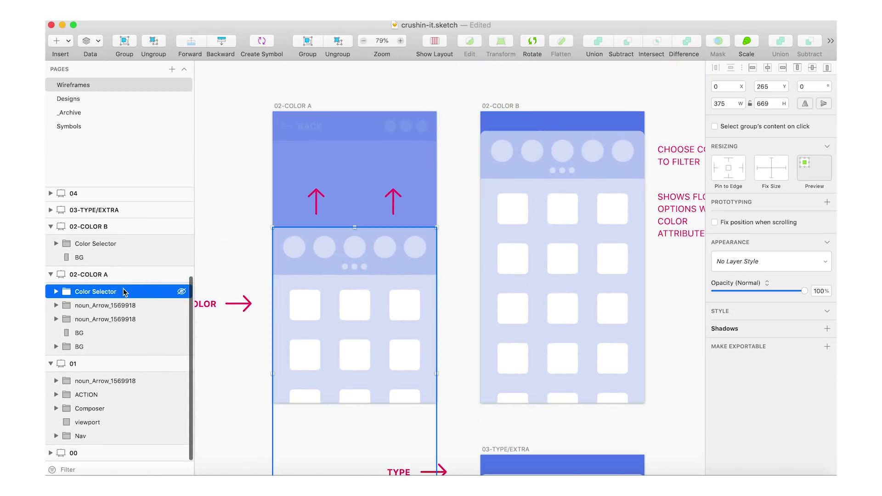
left_click(181, 291)
left_click(182, 292)
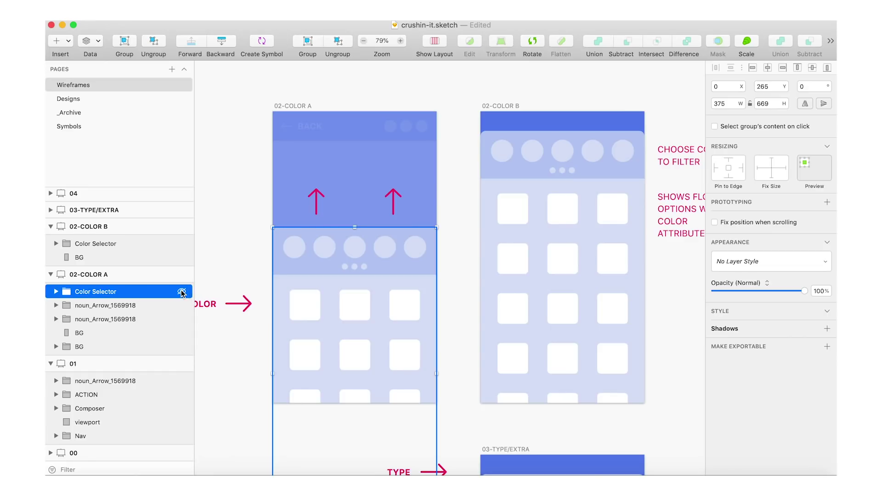
left_click(228, 265)
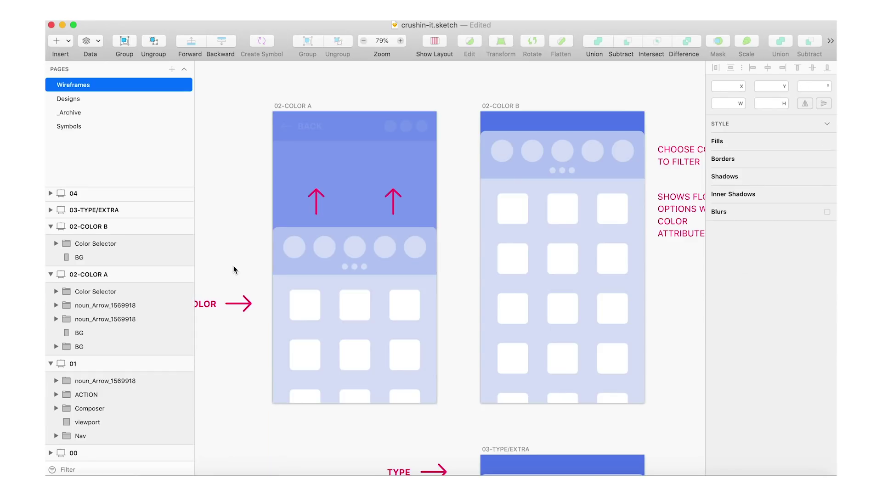
left_click(316, 202)
left_click(393, 202, "shift")
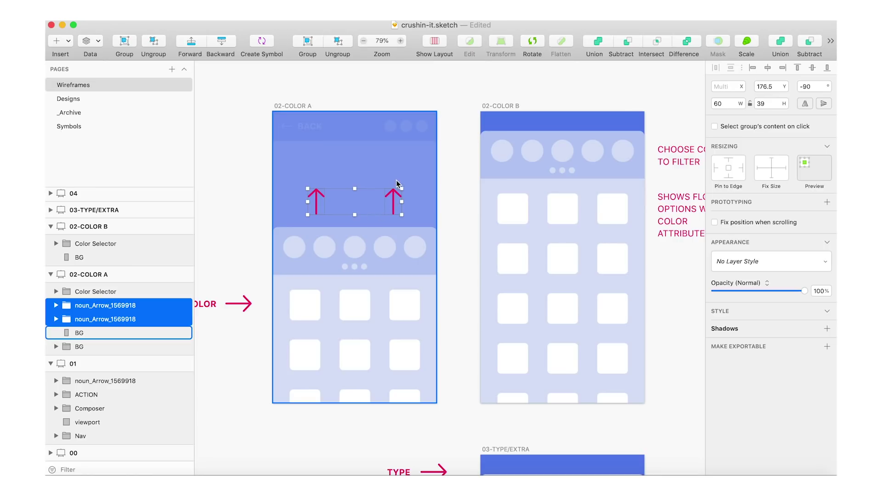
left_click(384, 162)
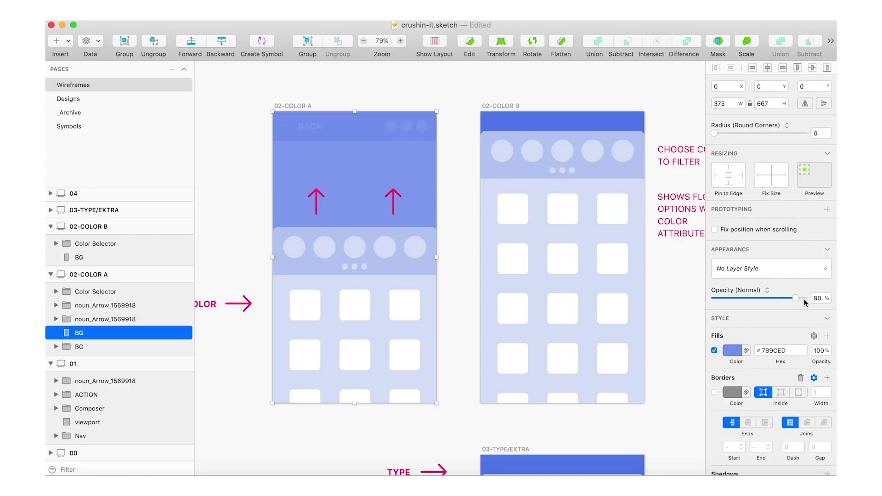
left_click_drag(795, 298, 807, 298)
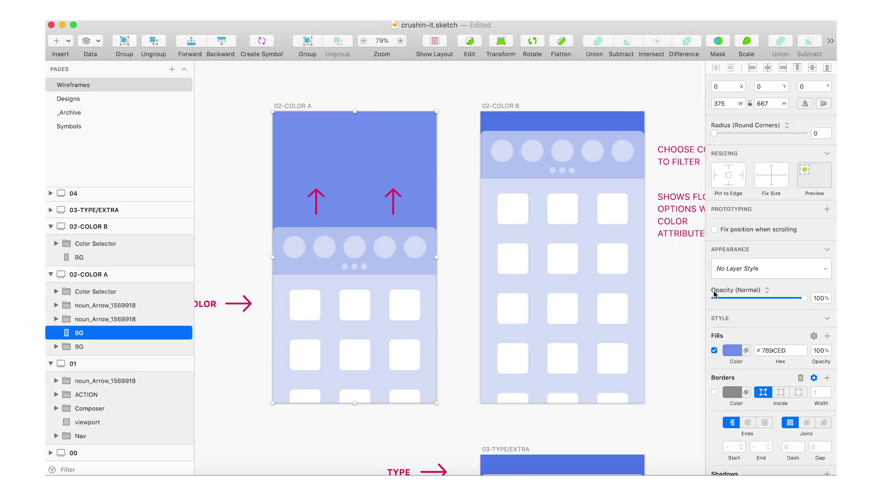
key("super+z")
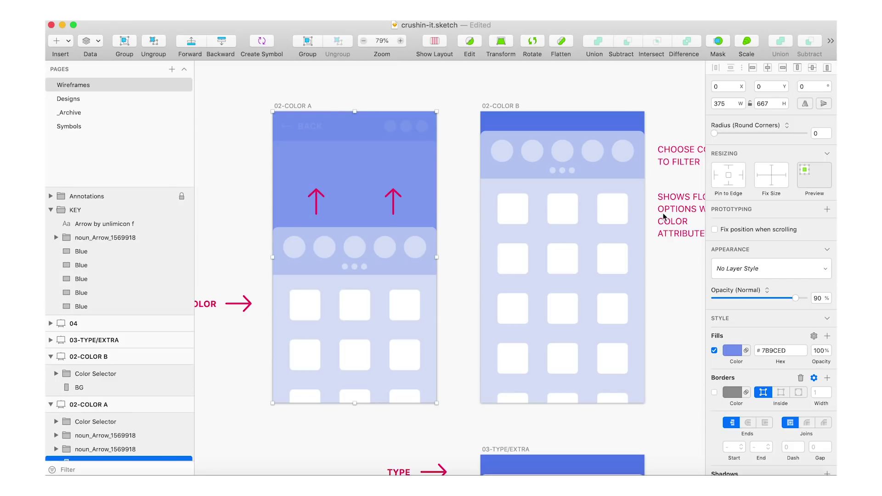
left_click(464, 138)
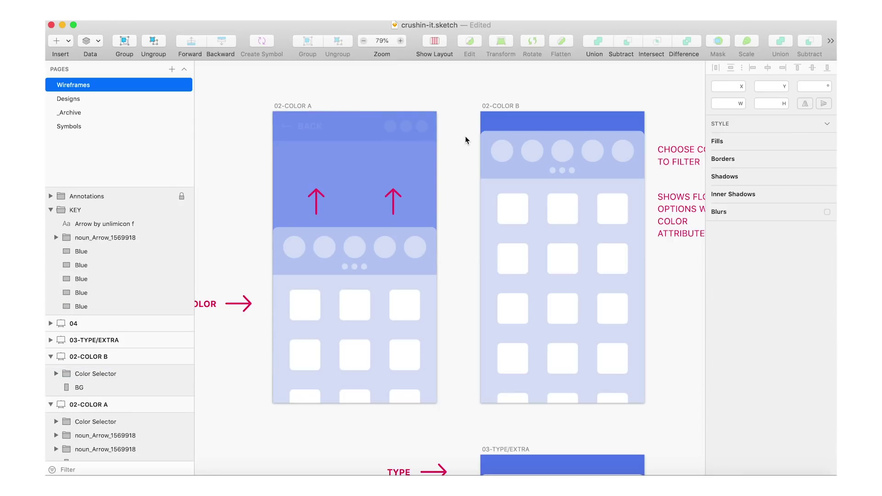
left_click(310, 142)
scroll(91, 391, "down", 3)
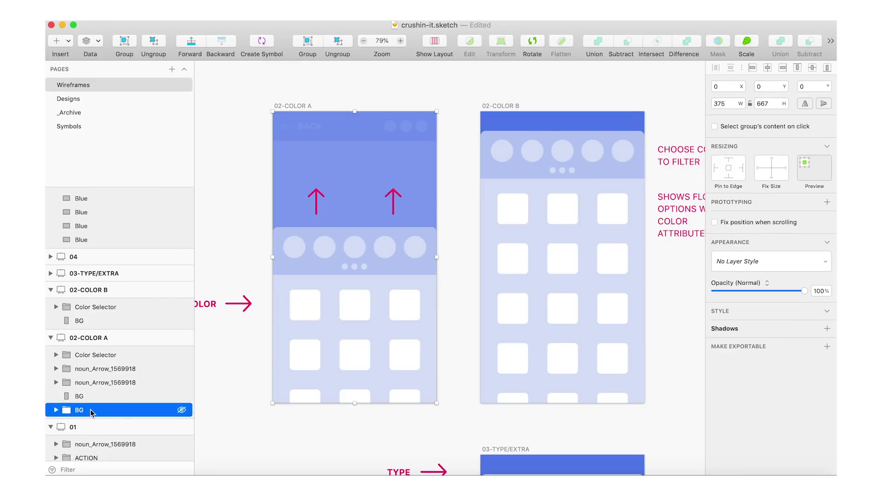
left_click(182, 410)
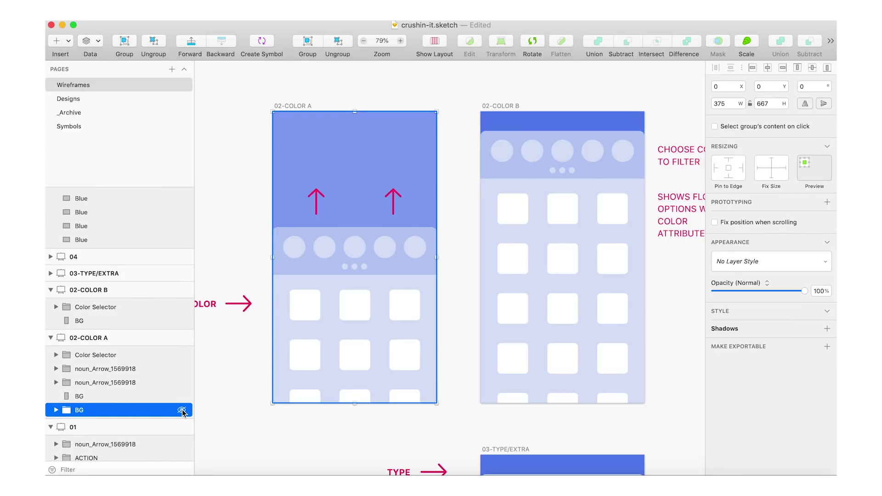
left_click(181, 410)
left_click(182, 410)
left_click(182, 410)
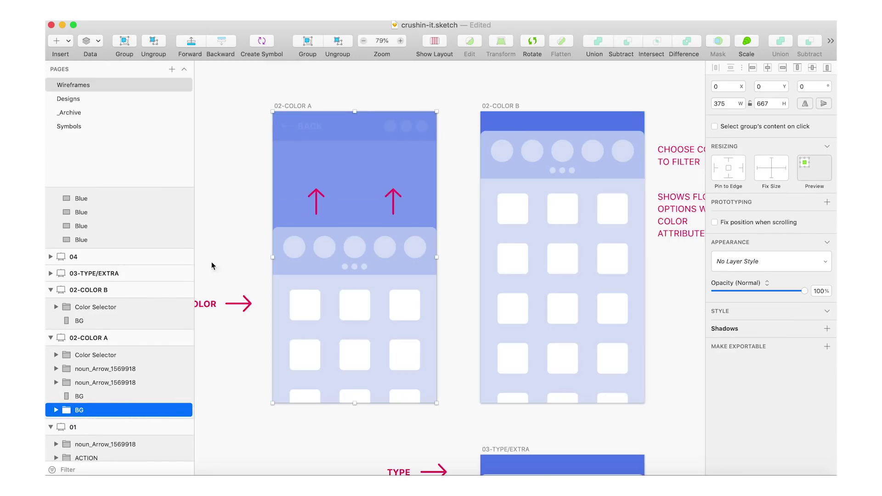
left_click(213, 230)
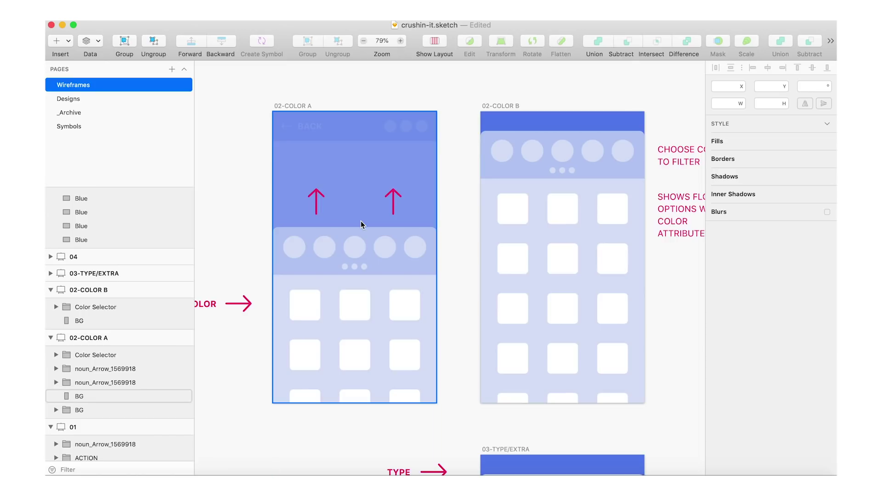
left_click_drag(337, 198, 316, 144)
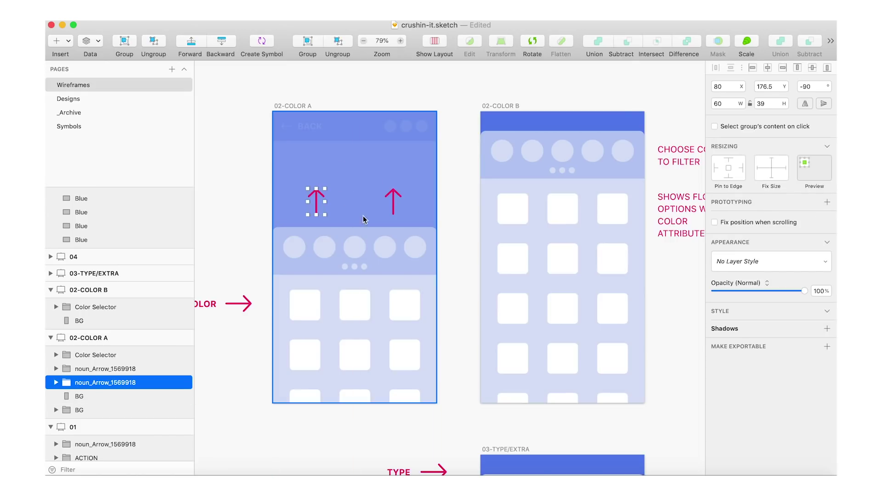
left_click_drag(353, 239, 351, 191)
key("super+z")
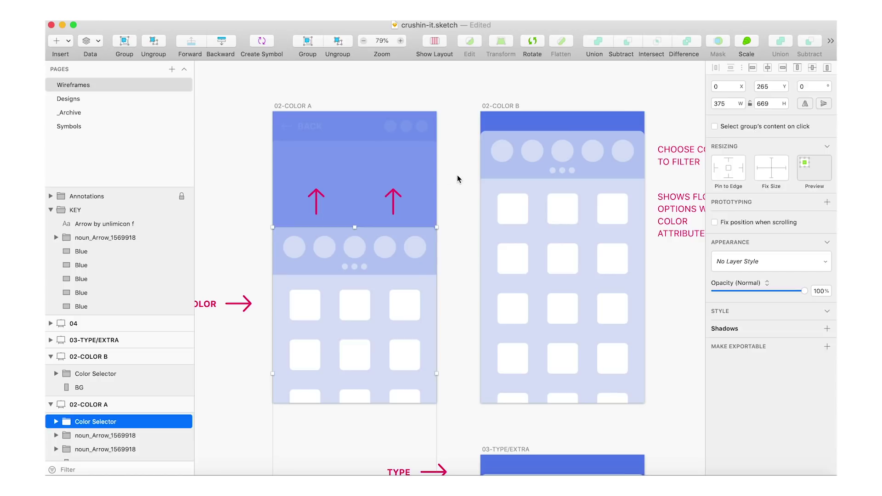
left_click(457, 179)
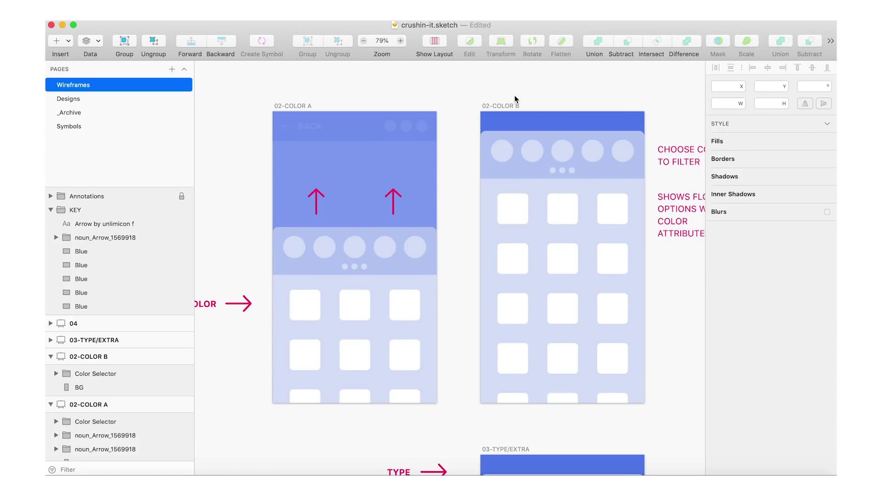
scroll(583, 112, "right", 3)
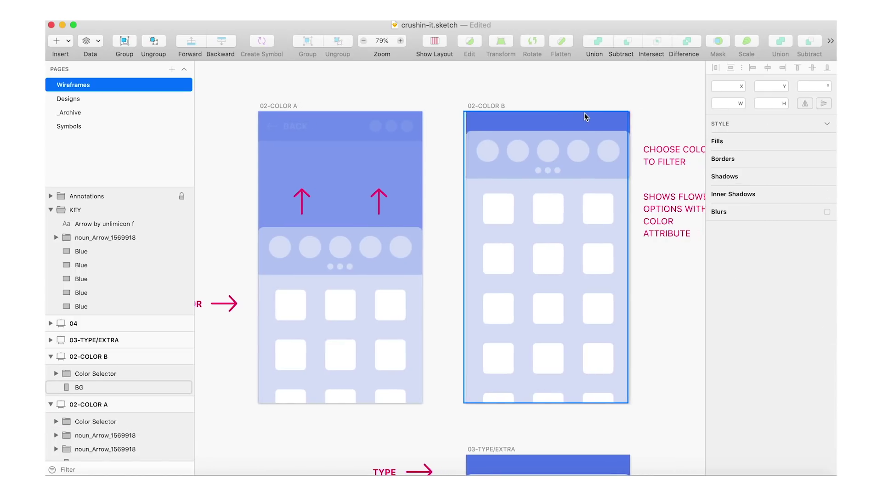
scroll(583, 112, "right", 3)
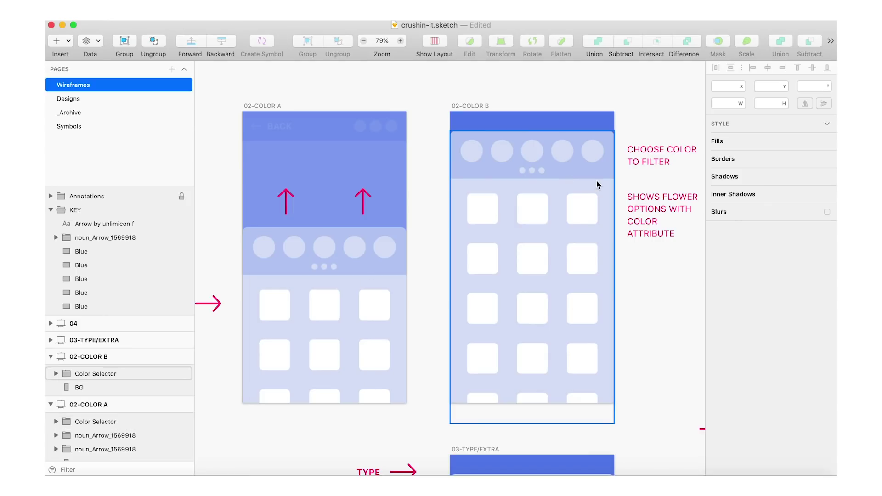
scroll(629, 179, "right", 1)
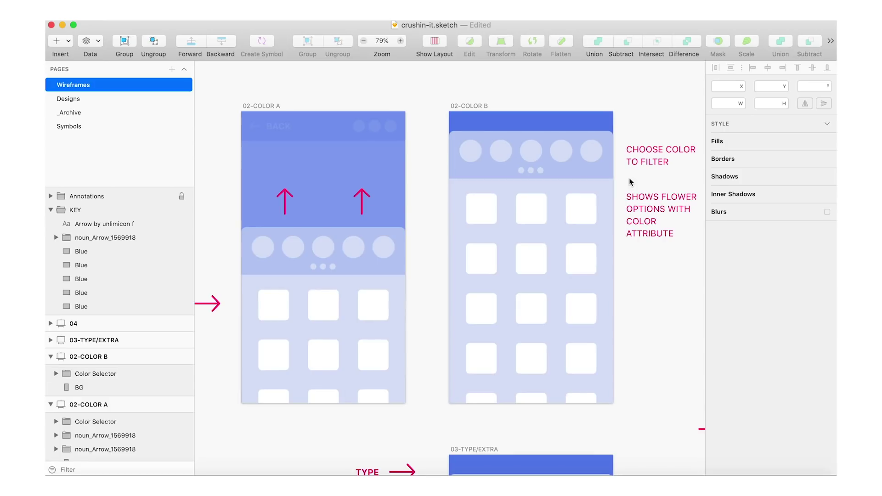
scroll(630, 178, "left", 3)
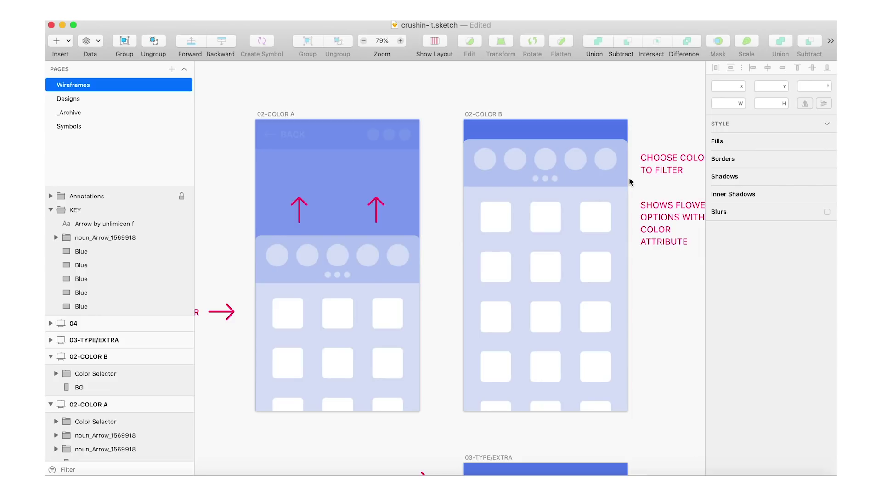
scroll(629, 181, "right", 5)
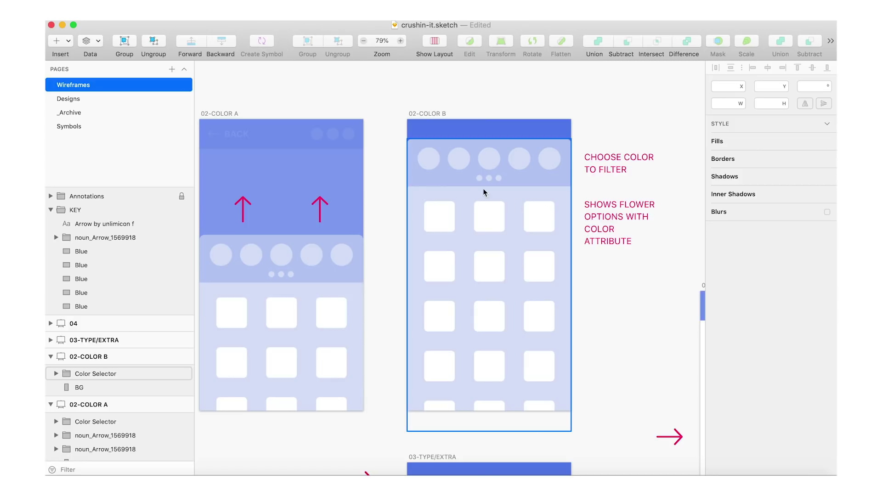
left_click(470, 282)
left_click(384, 164)
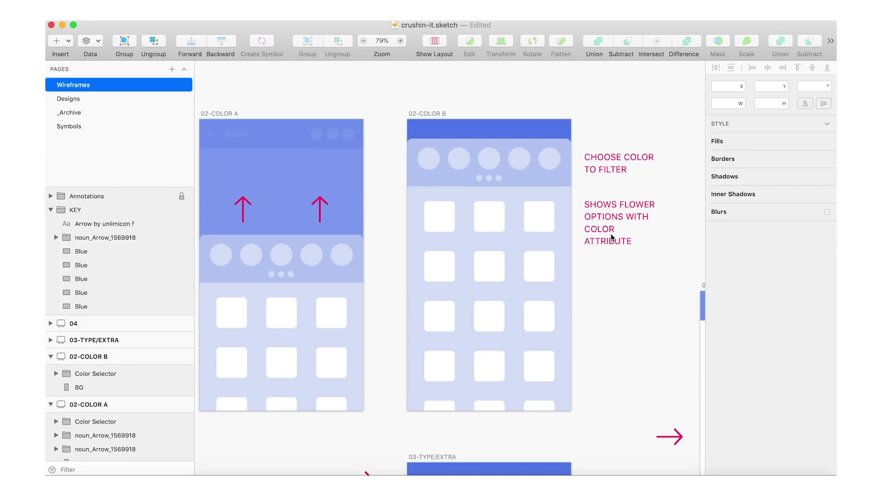
scroll(611, 237, "down", 8)
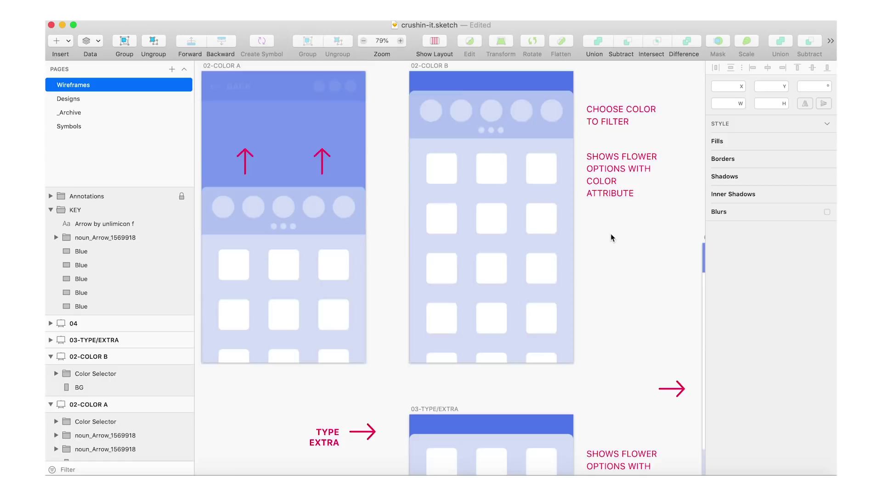
scroll(611, 238, "left", 4)
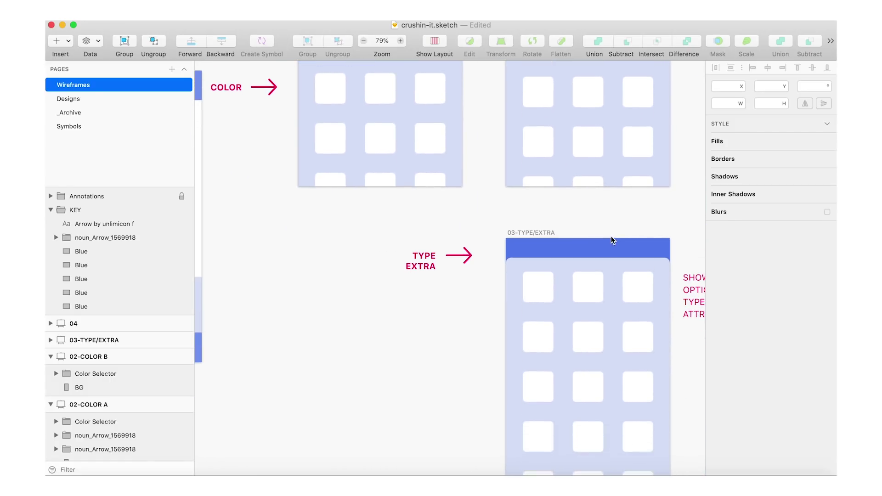
scroll(387, 251, "up", 4)
scroll(387, 251, "left", 6)
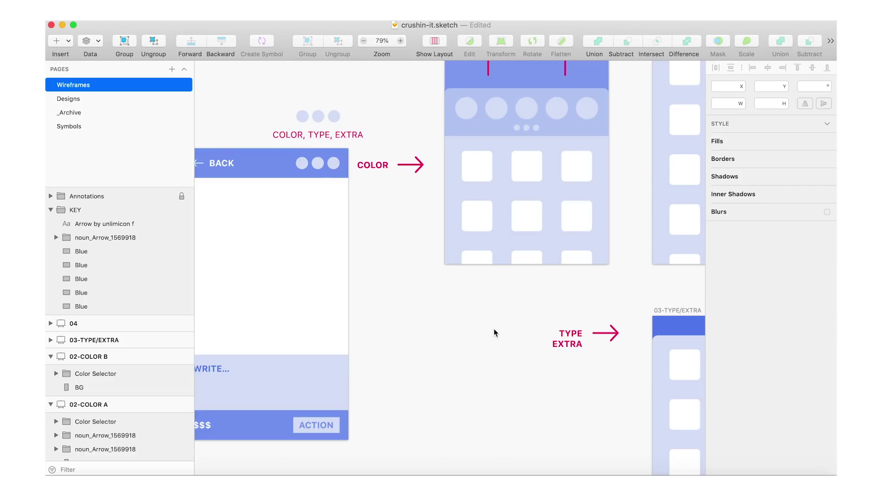
scroll(494, 329, "down", 2)
scroll(494, 329, "right", 6)
scroll(494, 332, "down", 8)
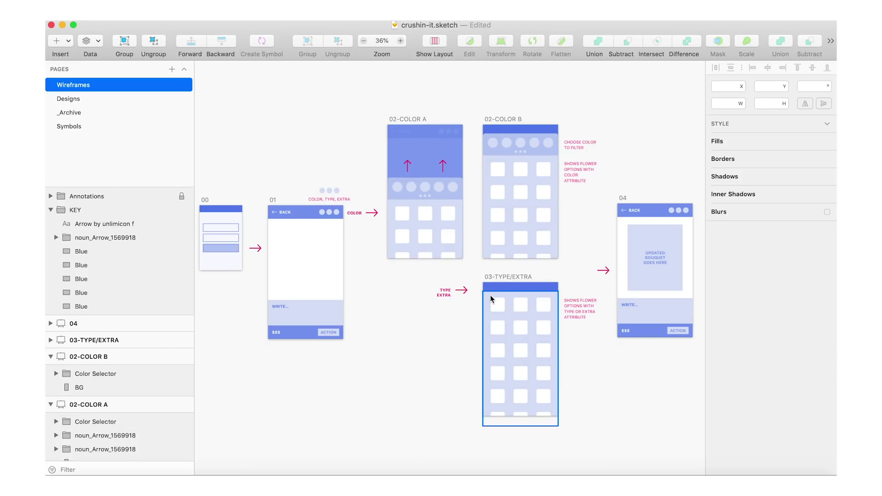
scroll(544, 365, "up", 8)
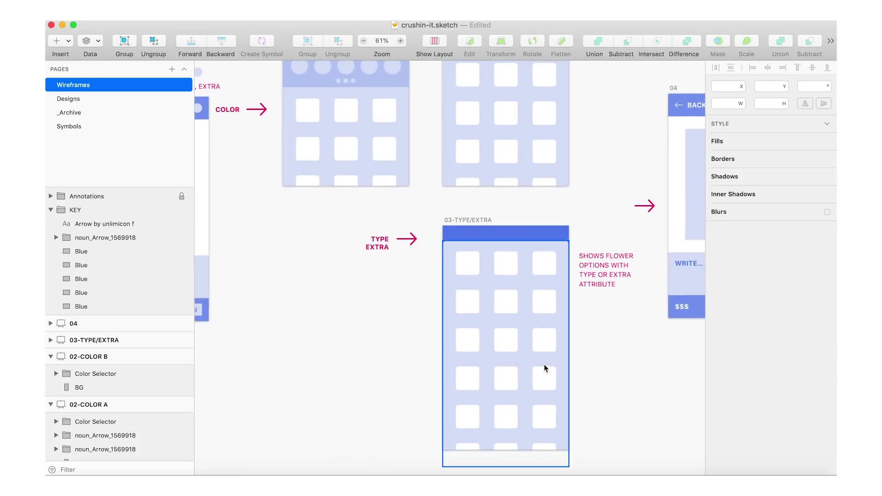
scroll(543, 365, "down", 2)
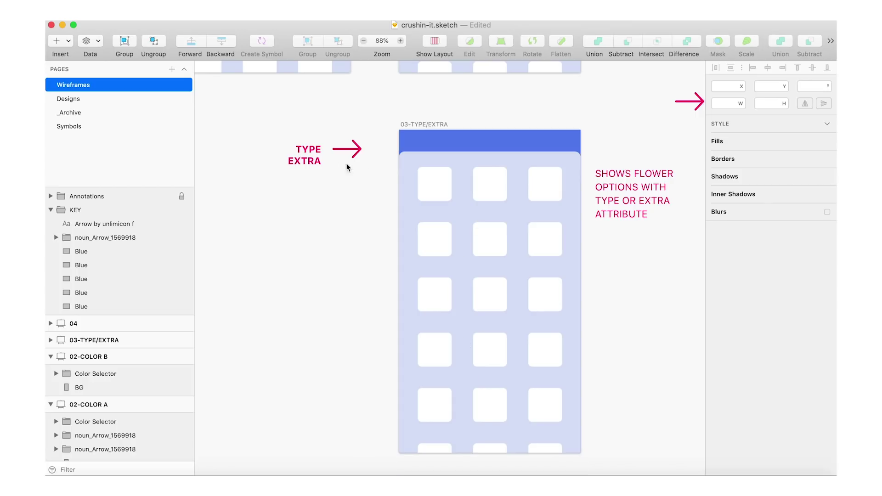
double_click(434, 183)
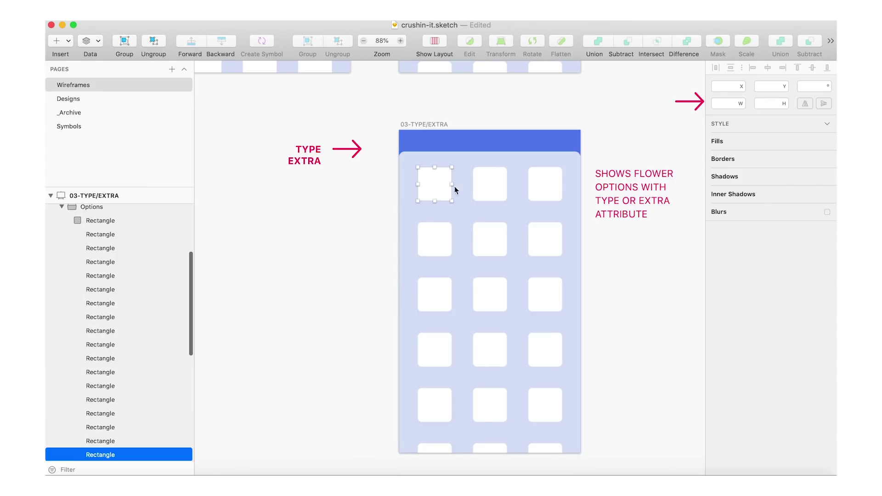
left_click(480, 186)
left_click(375, 226)
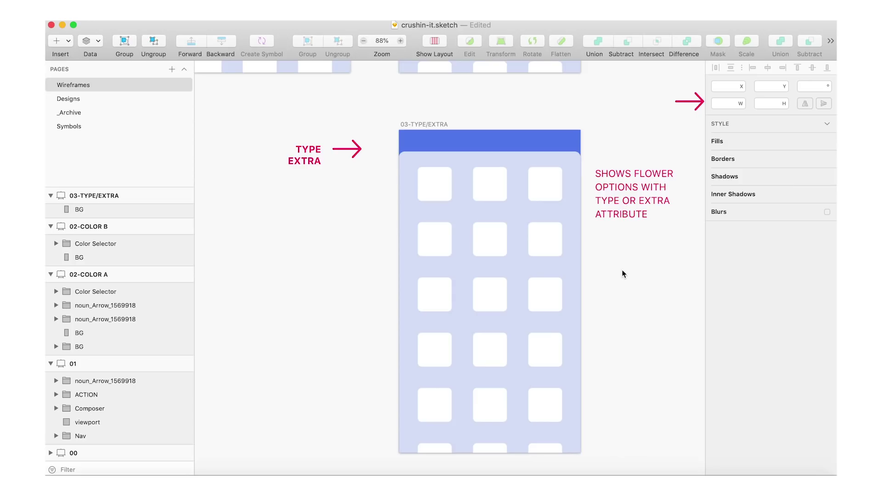
Step: Duplicate artboard 01, move the copy to the top of the Layers list, and rename it 04
scroll(622, 272, "down", 3)
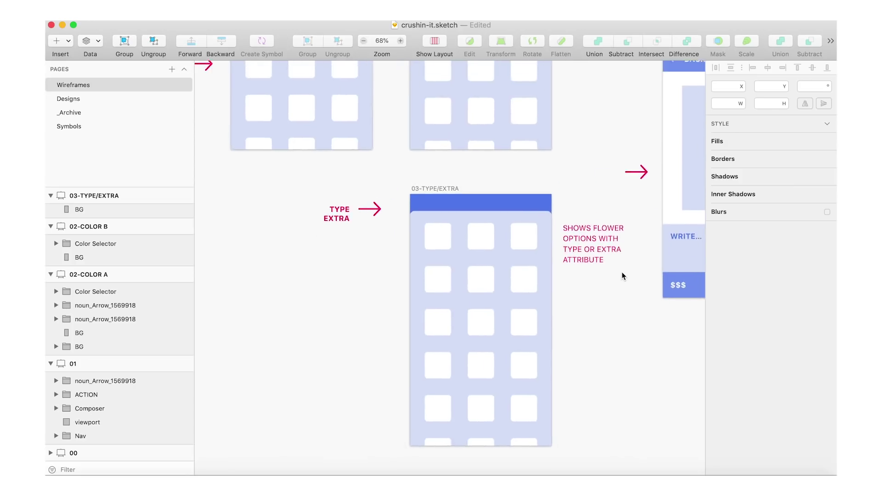
scroll(622, 272, "right", 5)
scroll(622, 272, "right", 2)
scroll(607, 302, "up", 2)
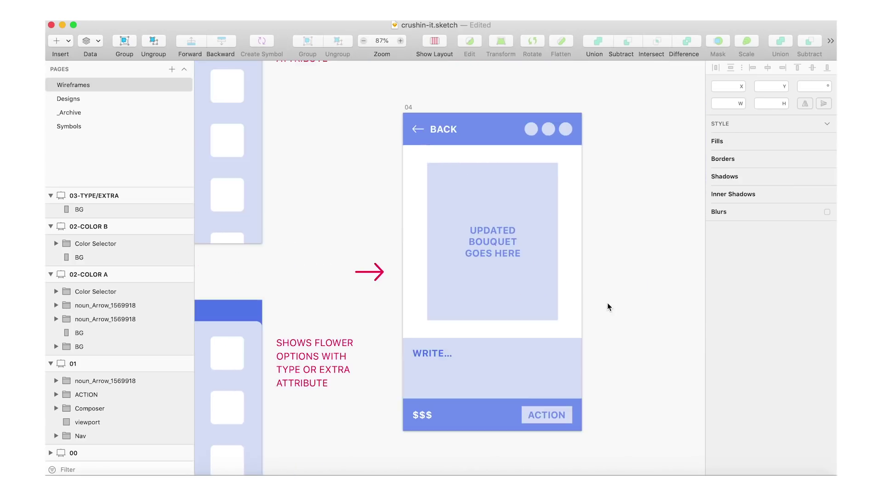
scroll(607, 302, "down", 4)
scroll(607, 307, "left", 2)
scroll(607, 307, "down", 3)
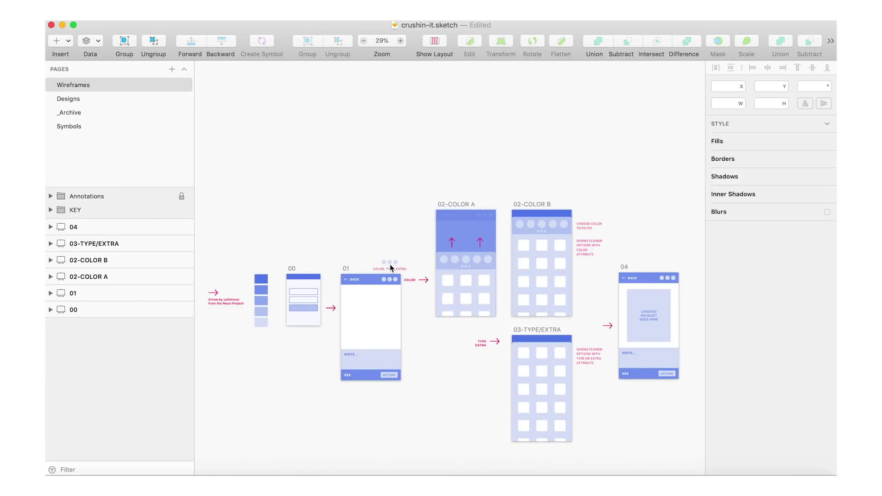
left_click(123, 293)
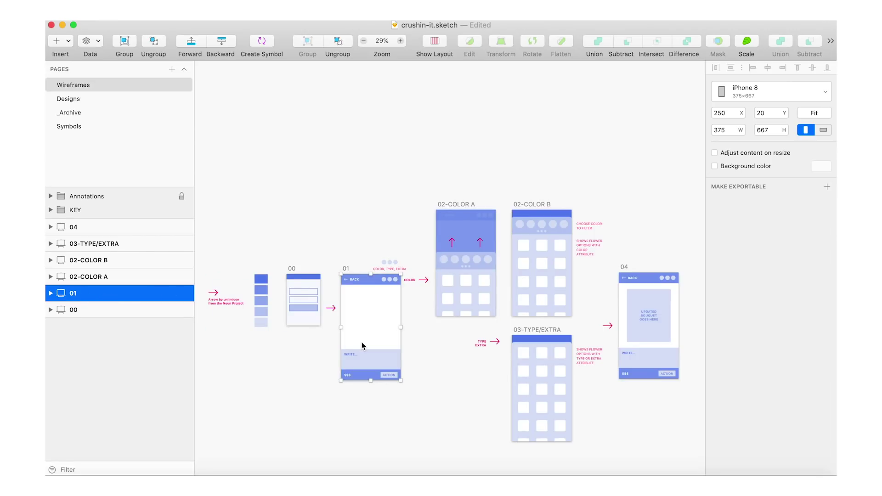
left_click_drag(362, 342, 630, 341)
left_click_drag(96, 297, 76, 225)
double_click(76, 226)
type("04")
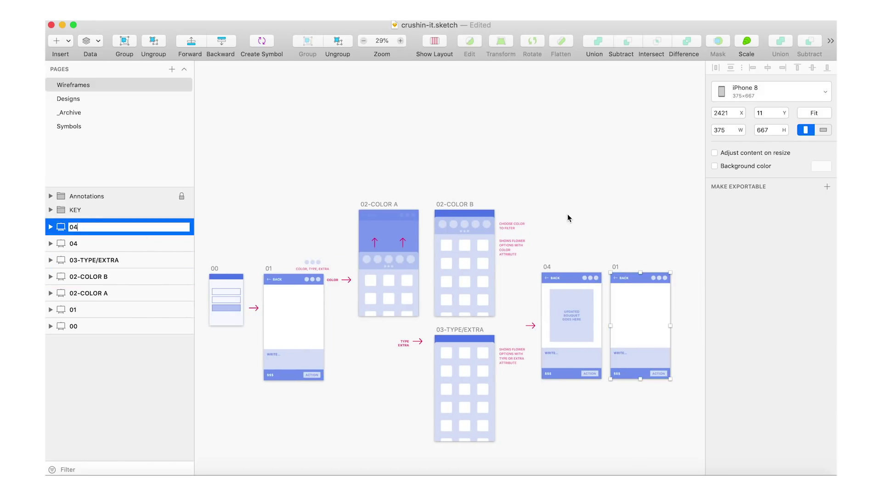
left_click(564, 216)
Step: Select the UPDATED BOUQUET placeholder text and rectangle to inspect them
scroll(655, 449, "up", 3)
scroll(597, 317, "right", 1)
left_click(497, 238)
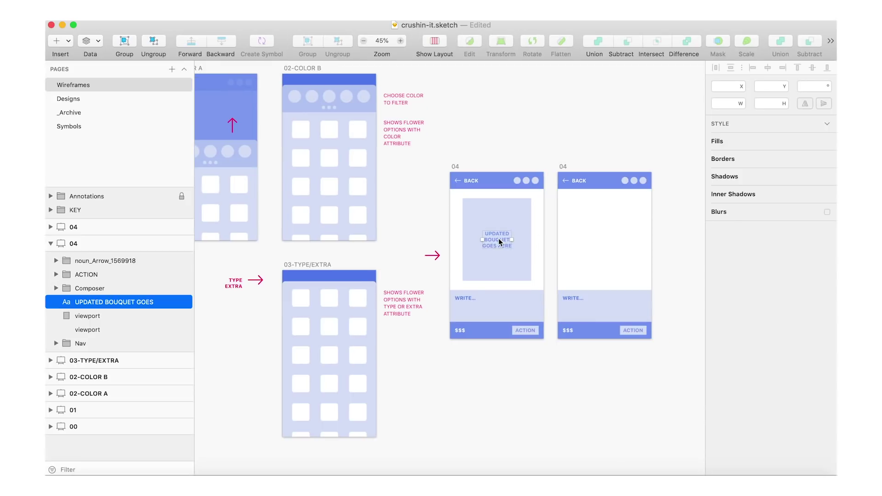
left_click(516, 226, "shift")
scroll(586, 263, "right", 1)
scroll(586, 263, "up", 3)
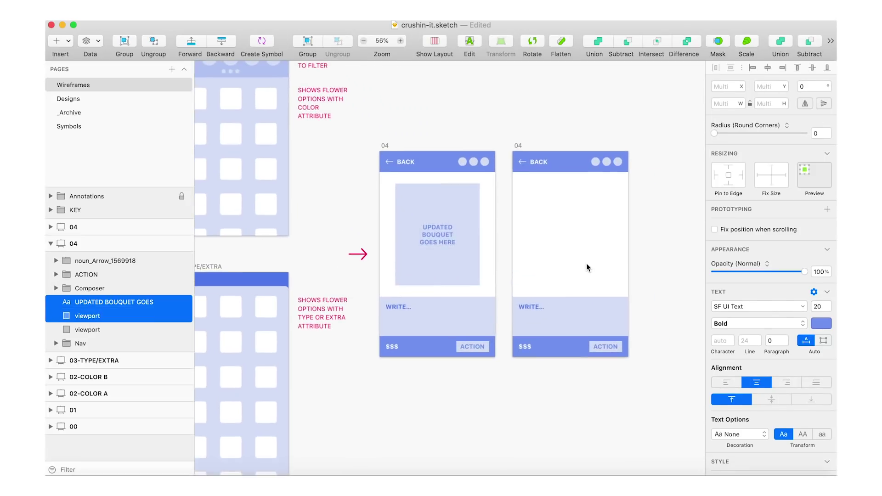
left_click(489, 244)
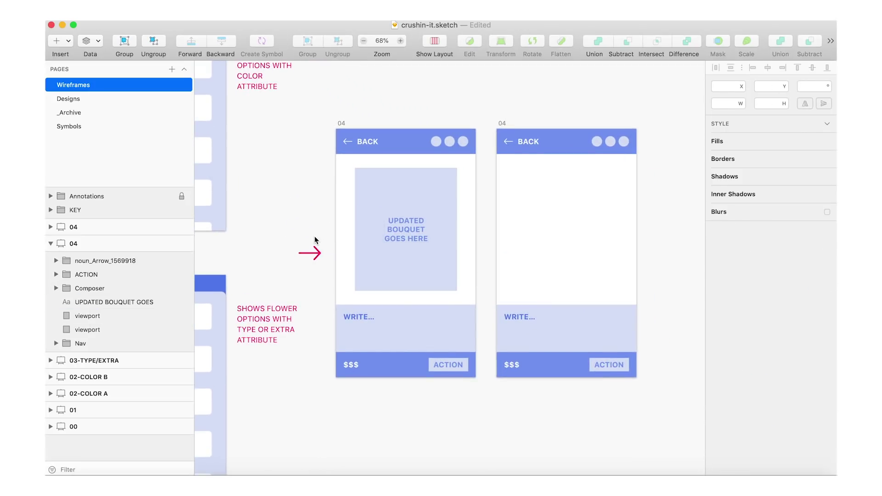
scroll(314, 236, "left", 1)
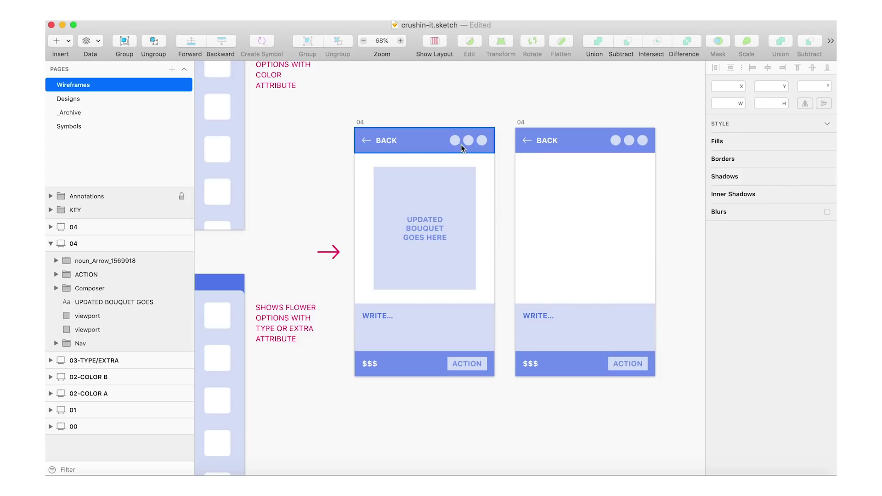